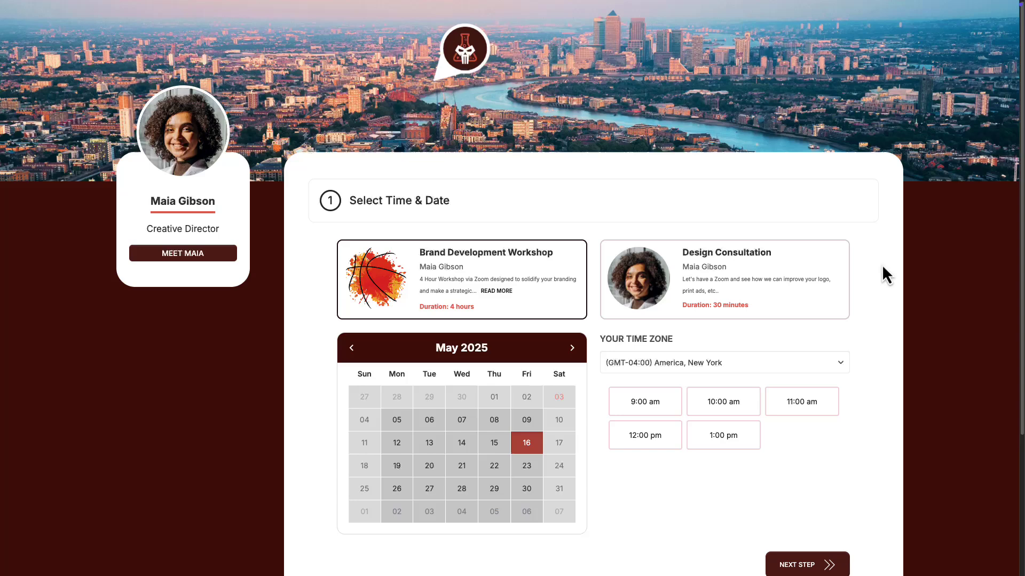
# Check booking slots, move three deals forward a stage, and complete the Remember to send Invoices task.
pyautogui.click(700, 277)
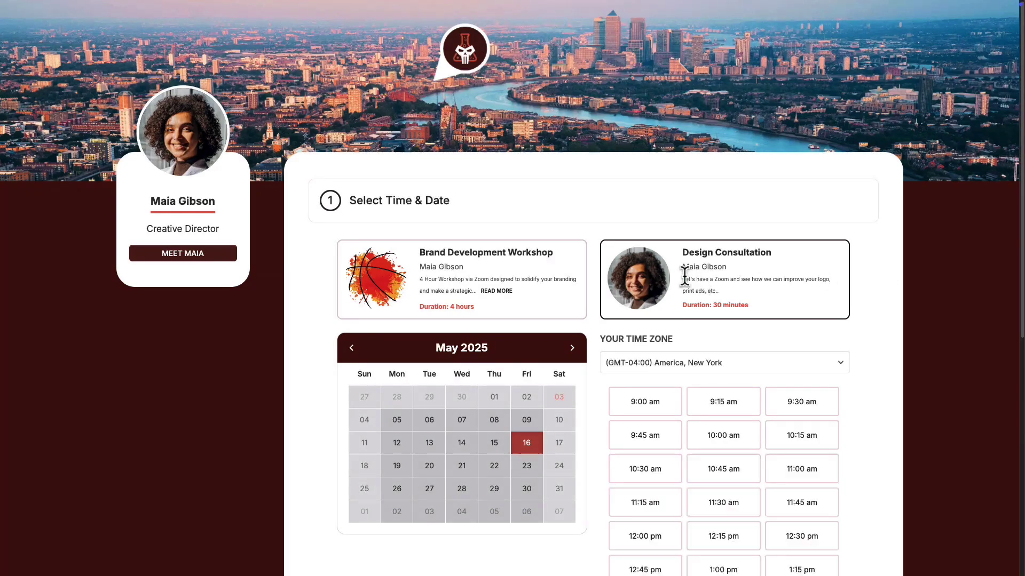
pyautogui.click(528, 279)
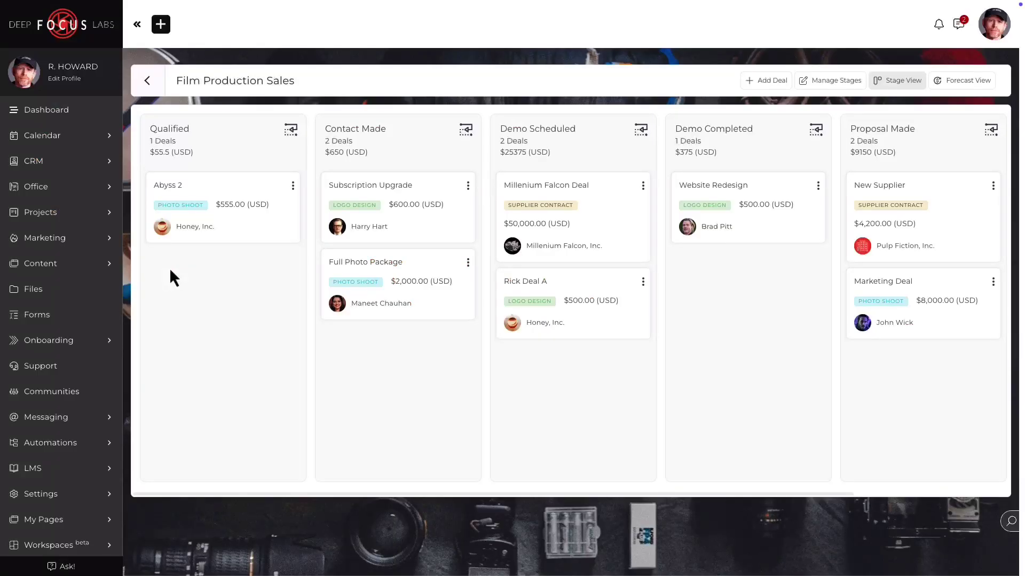
pyautogui.moveTo(264, 228); pyautogui.dragTo(393, 264)
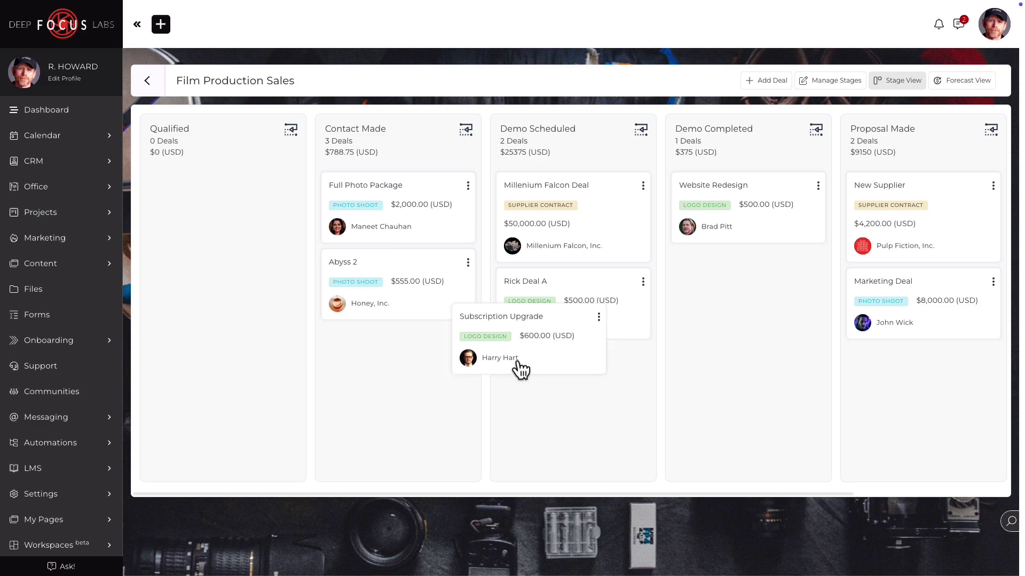
pyautogui.moveTo(393, 229); pyautogui.dragTo(570, 235)
pyautogui.moveTo(560, 284); pyautogui.dragTo(720, 280)
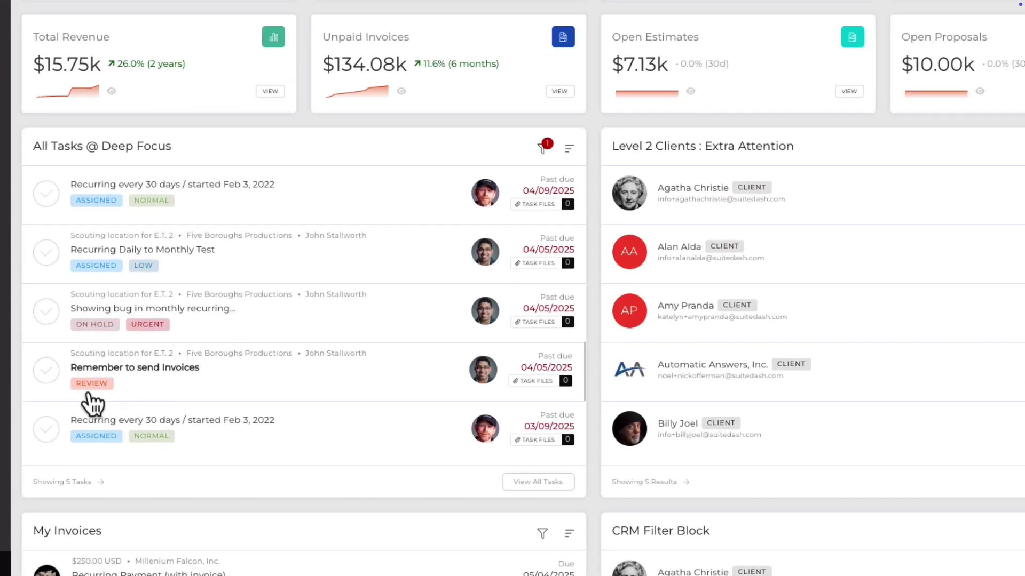
pyautogui.click(46, 370)
pyautogui.click(95, 369)
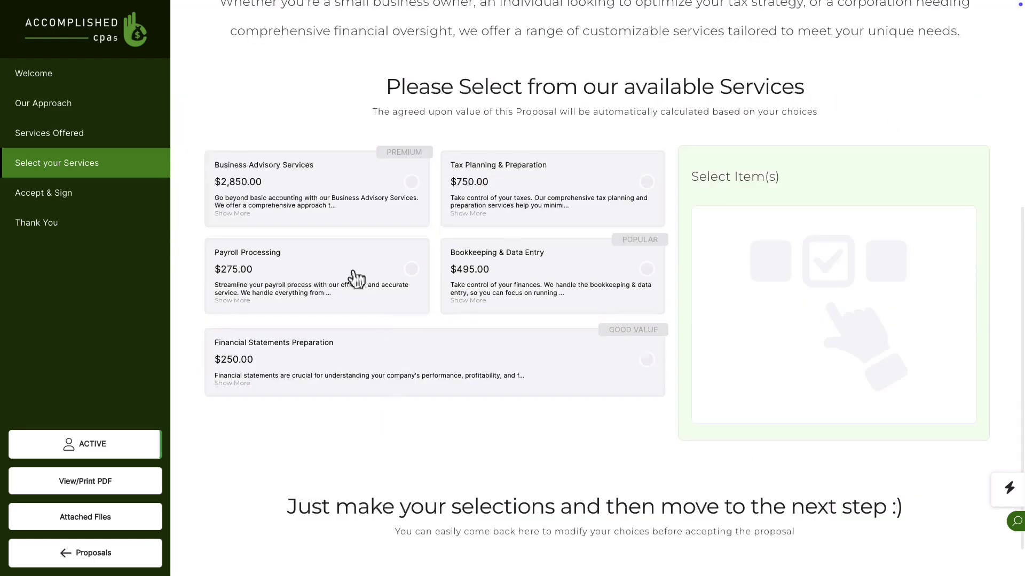
# Add Business Advisory, Tax Planning, Financial Statements, FREE Consultation and Safeguard services to the proposal.
pyautogui.click(320, 192)
pyautogui.click(536, 172)
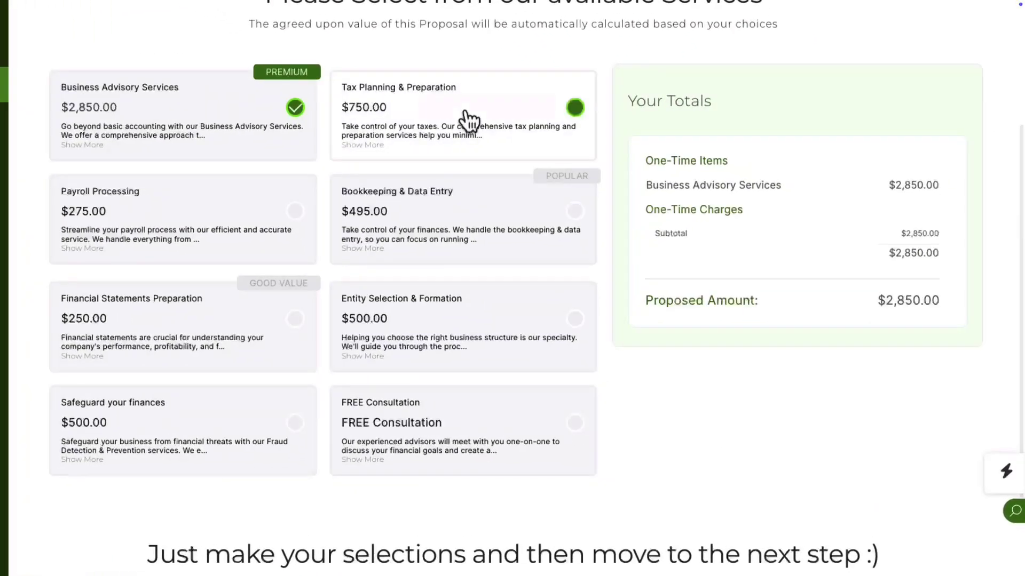
pyautogui.click(275, 334)
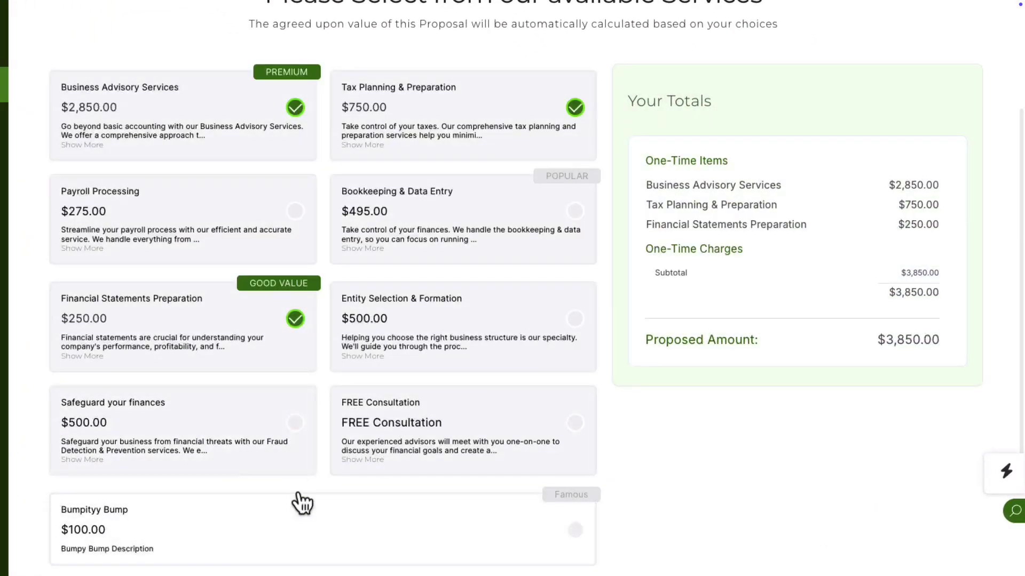
pyautogui.click(387, 431)
pyautogui.click(269, 437)
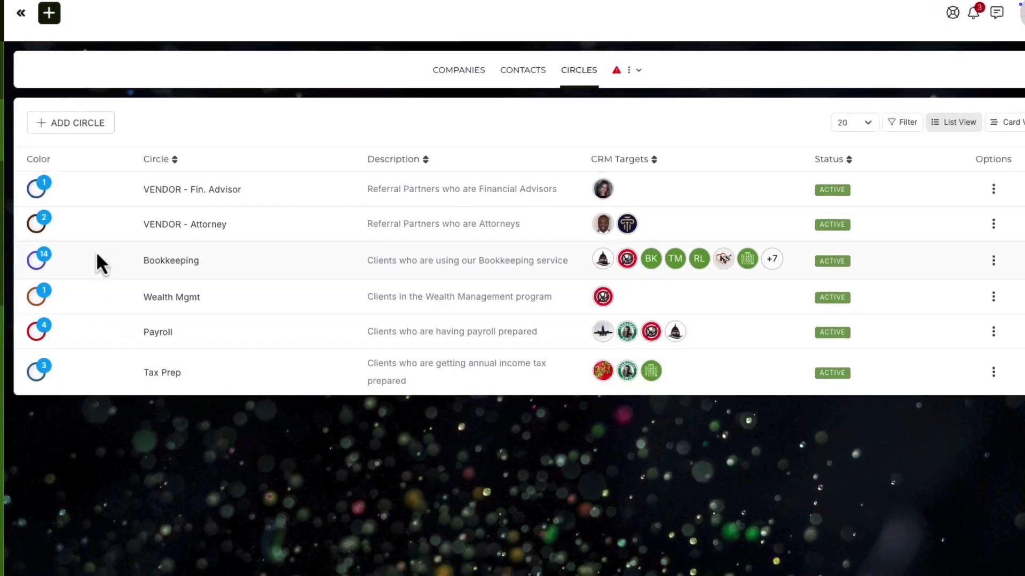
# Add Buzz Cola to the Bookkeeping circle, then preview Creating a Short Film's Producer's Role section.
pyautogui.click(96, 260)
pyautogui.moveTo(170, 408); pyautogui.dragTo(438, 513)
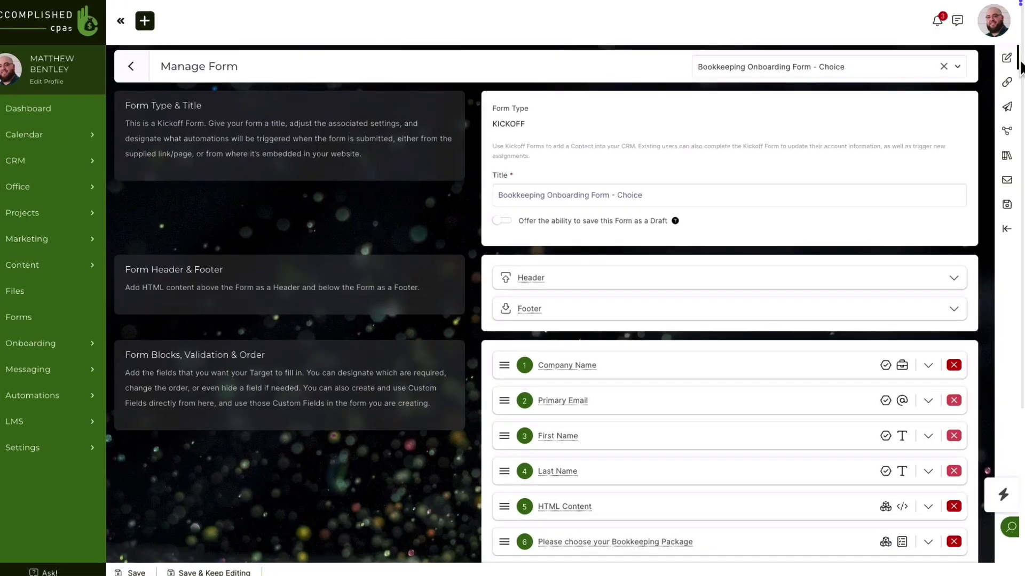
pyautogui.scroll(-5, 648, 321)
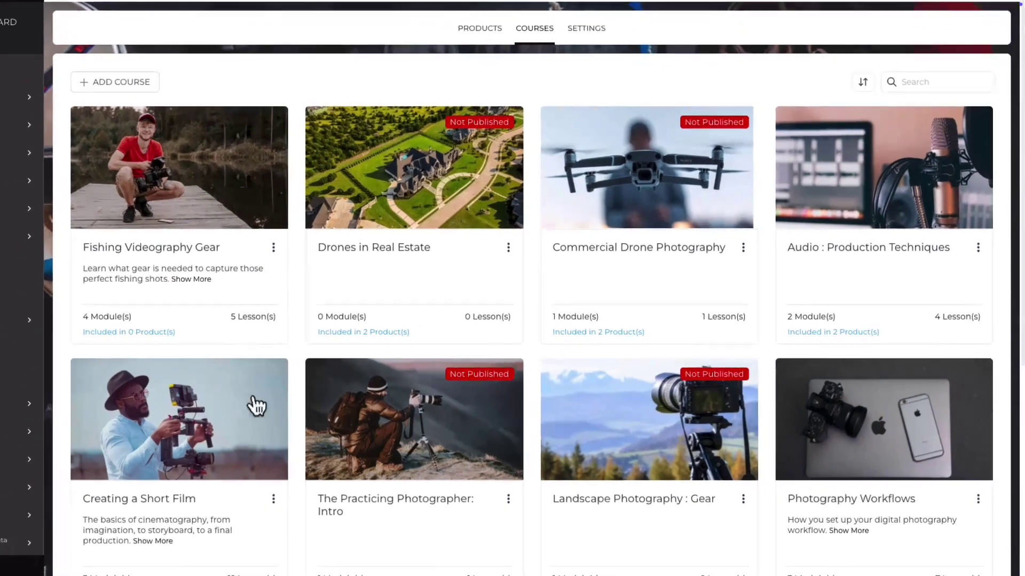
pyautogui.click(257, 406)
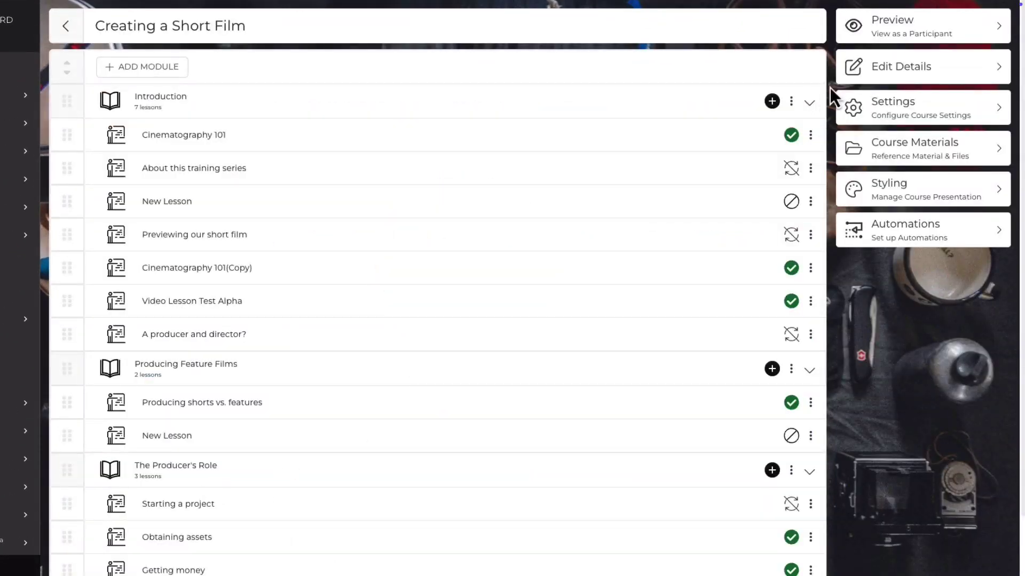
pyautogui.click(921, 26)
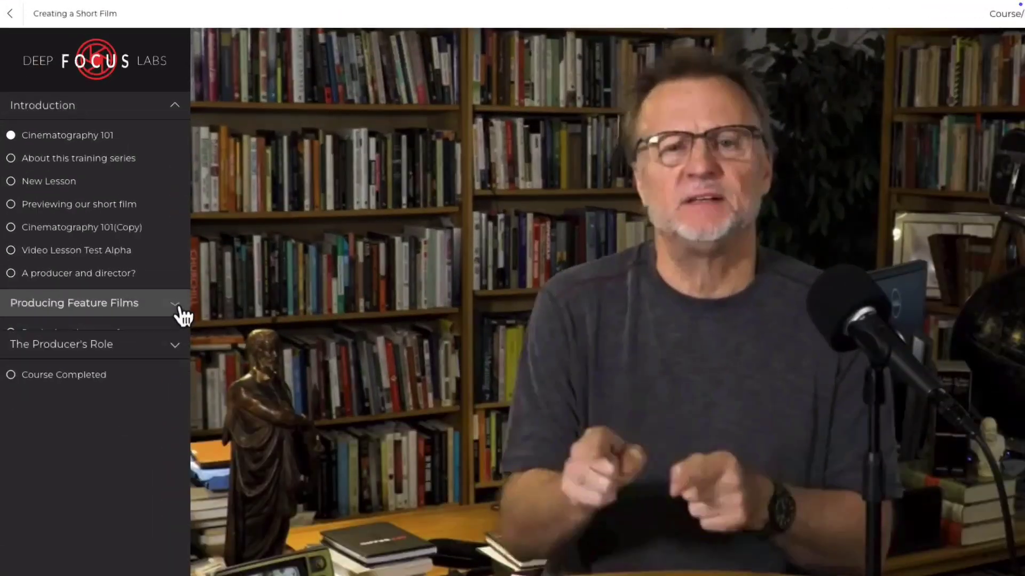
pyautogui.click(175, 345)
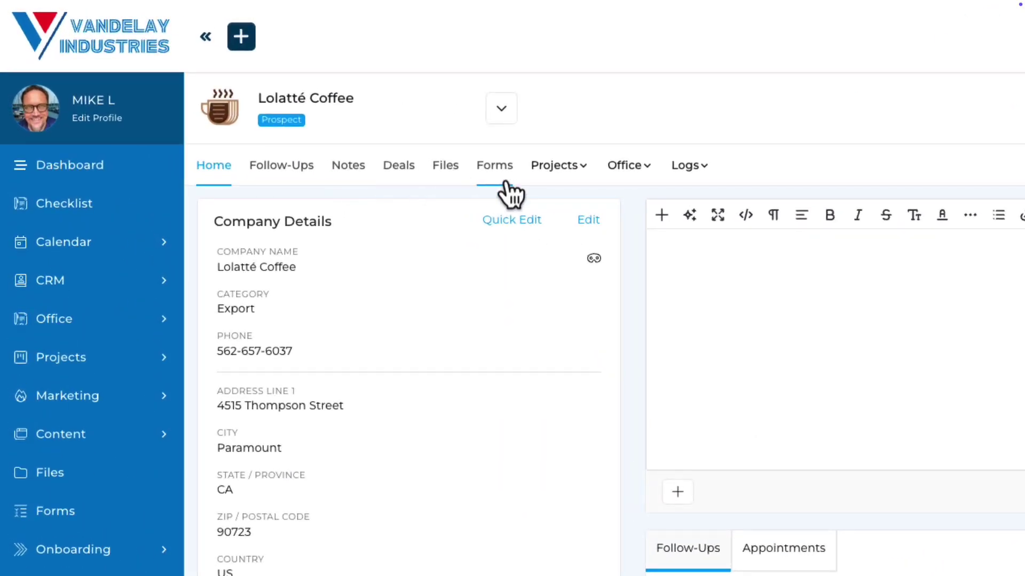
# Start a Lolatté Coffee note and view the company's automations list and profile options.
pyautogui.click(800, 320)
pyautogui.write('Make notes quickly')
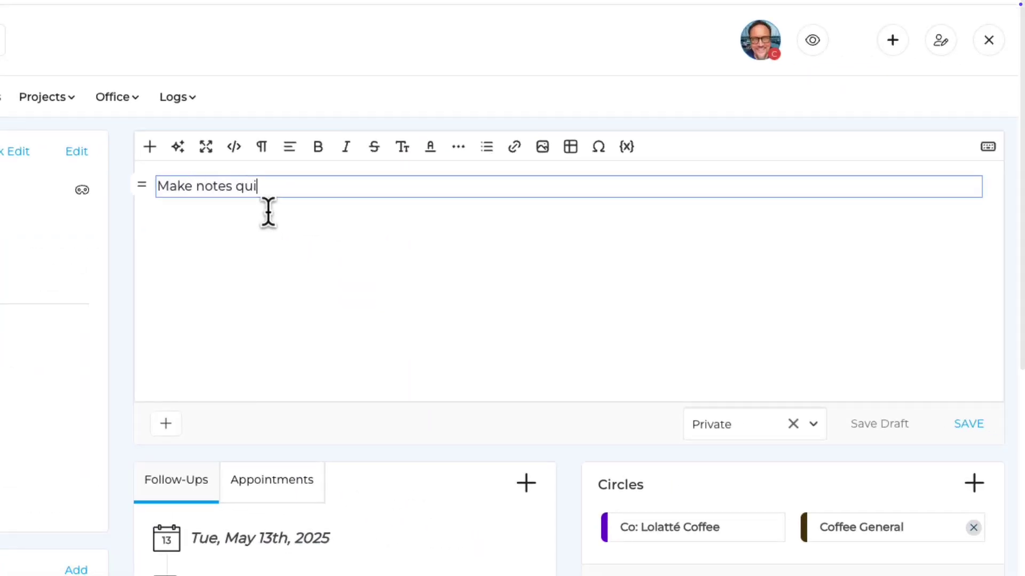
pyautogui.click(908, 96)
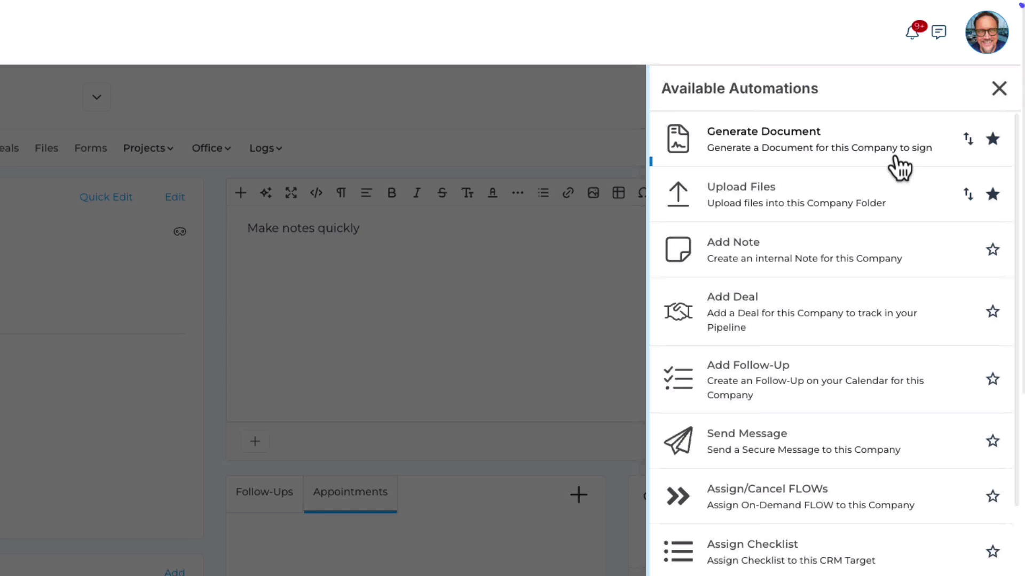
pyautogui.click(1008, 88)
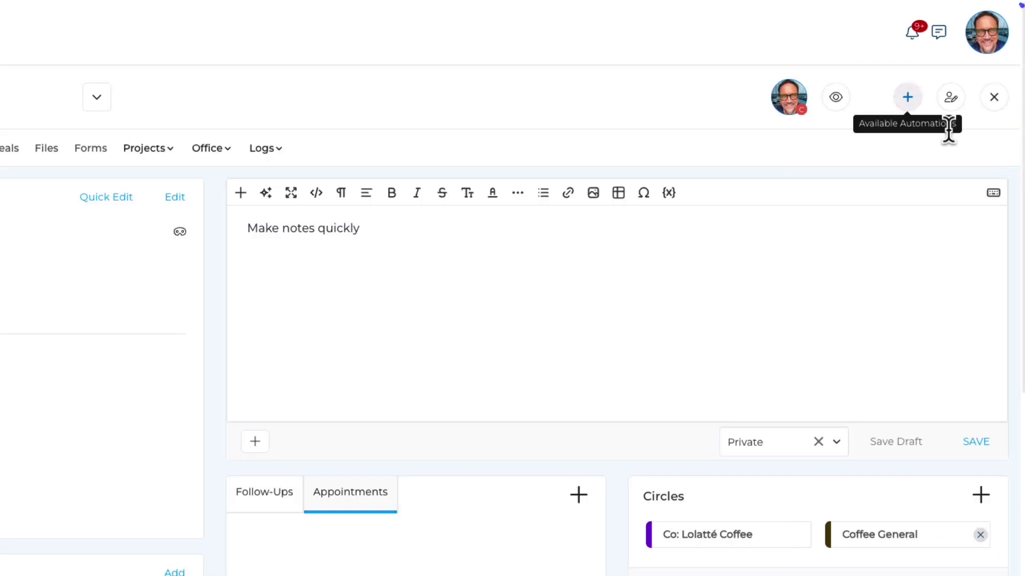
pyautogui.click(950, 96)
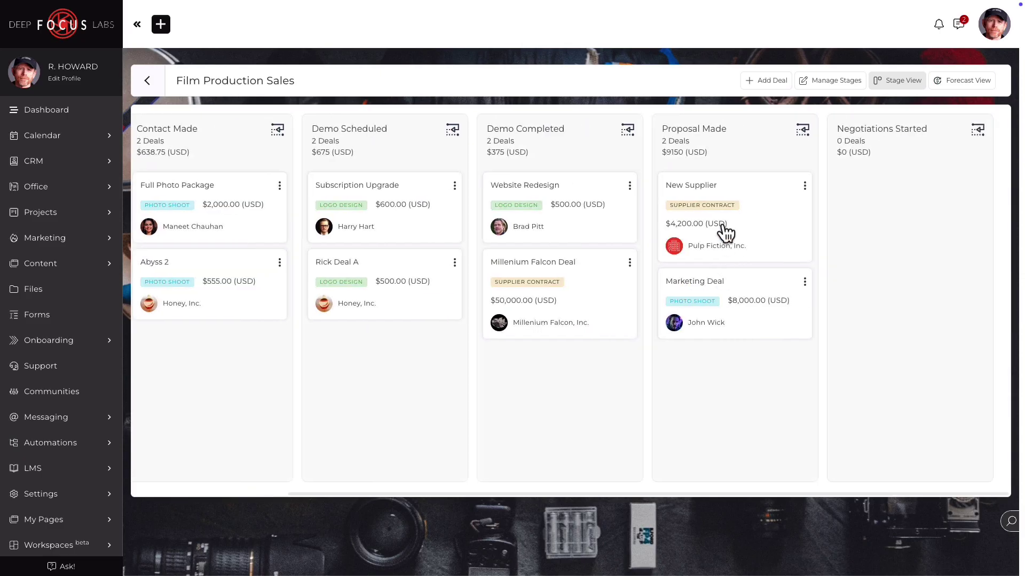
# Move New Supplier into Negotiations Started and add a first entering-stage automation for Demo Completed.
pyautogui.moveTo(723, 229); pyautogui.dragTo(897, 227)
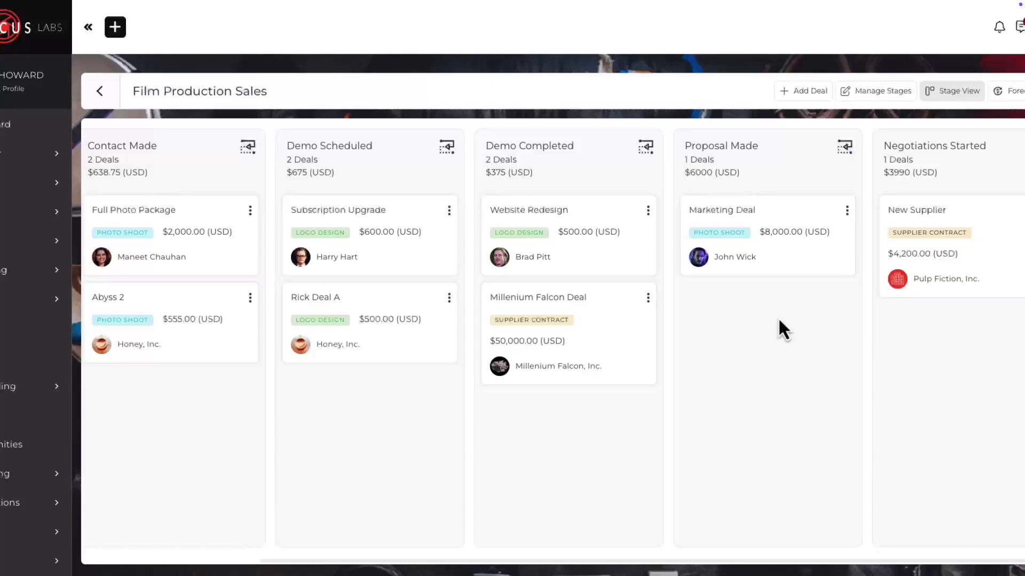
pyautogui.click(645, 146)
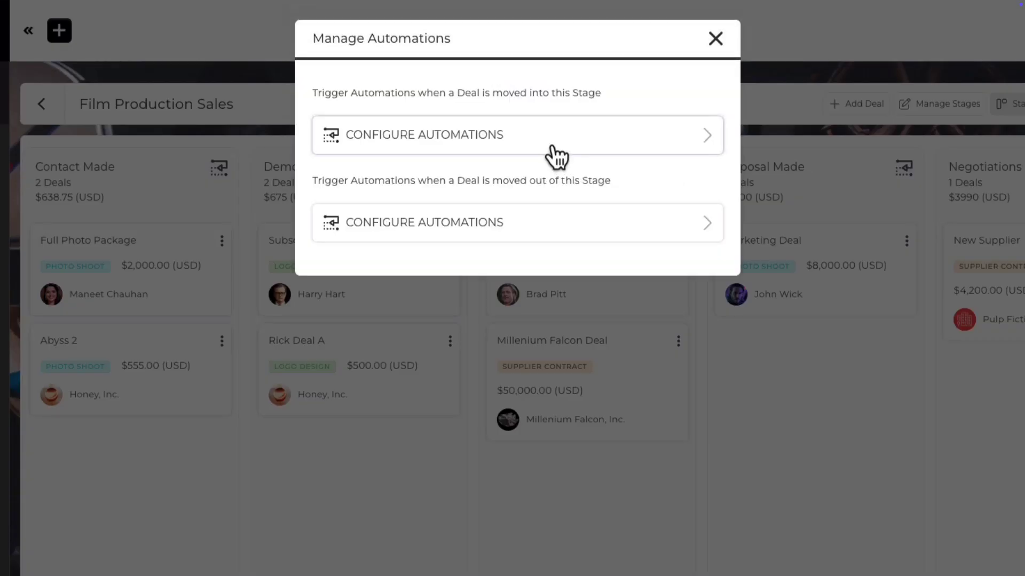
pyautogui.click(553, 138)
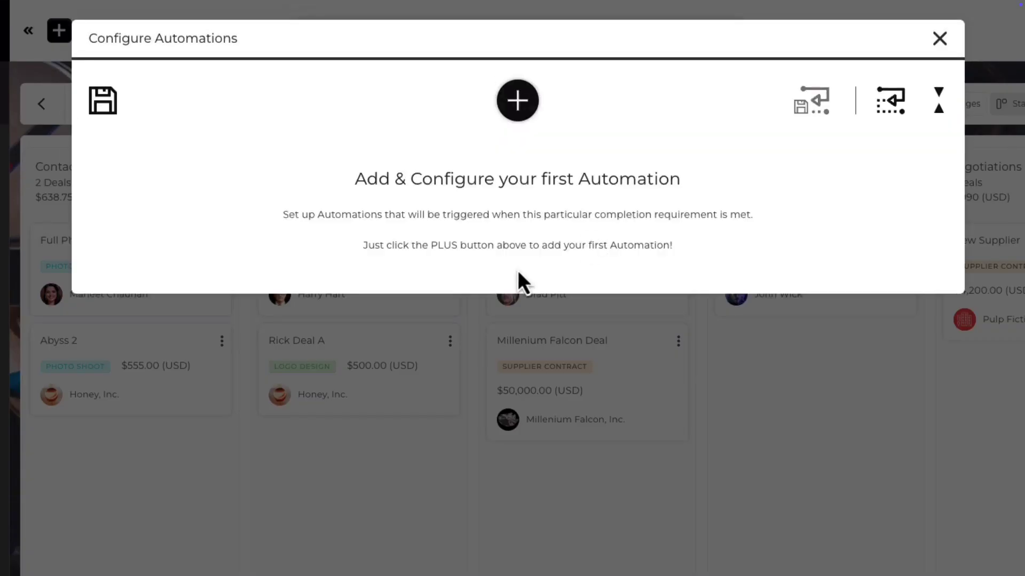
pyautogui.click(517, 100)
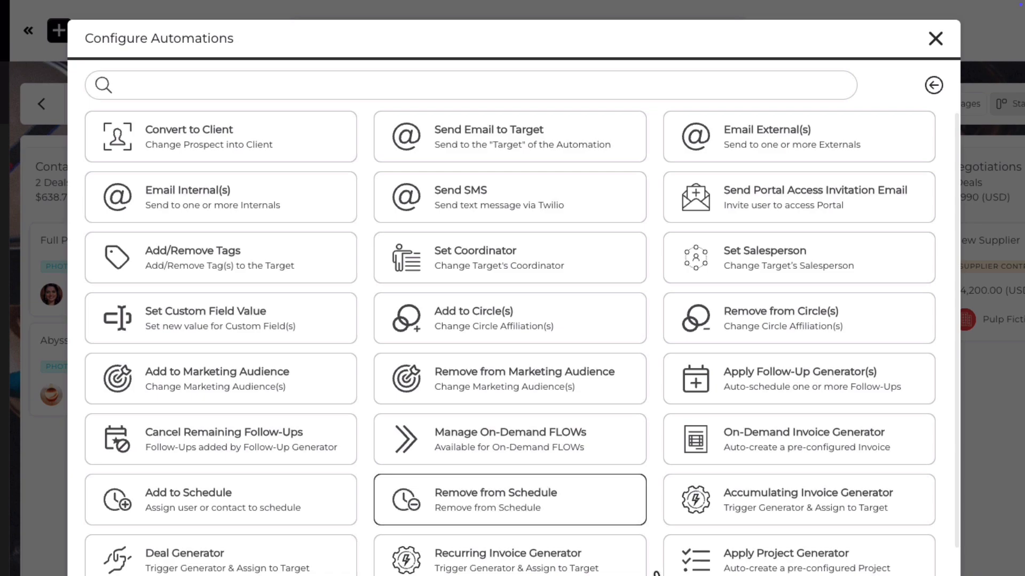
pyautogui.scroll(-5, 657, 561)
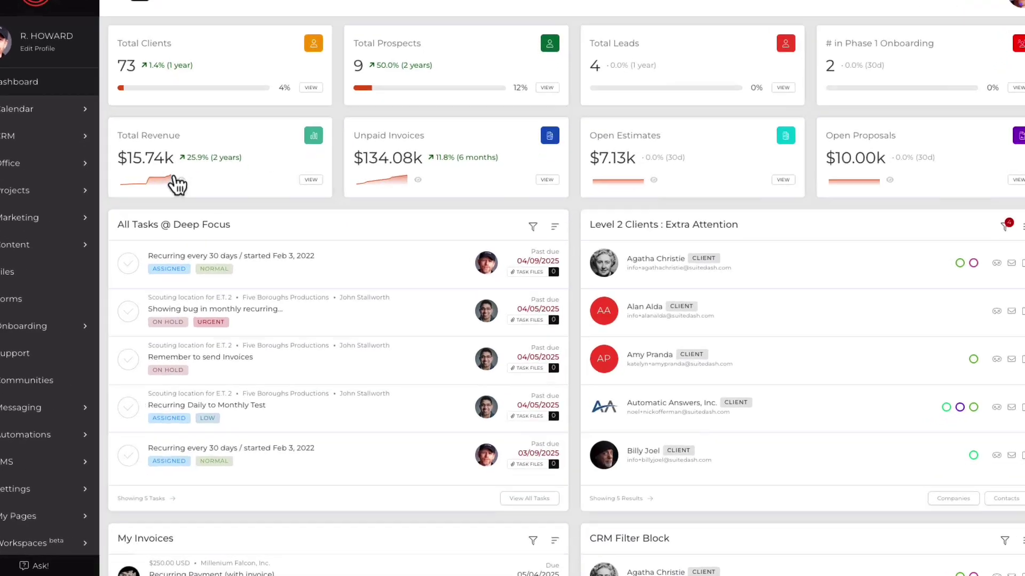
# Bring up the Total Revenue chart.
pyautogui.click(172, 189)
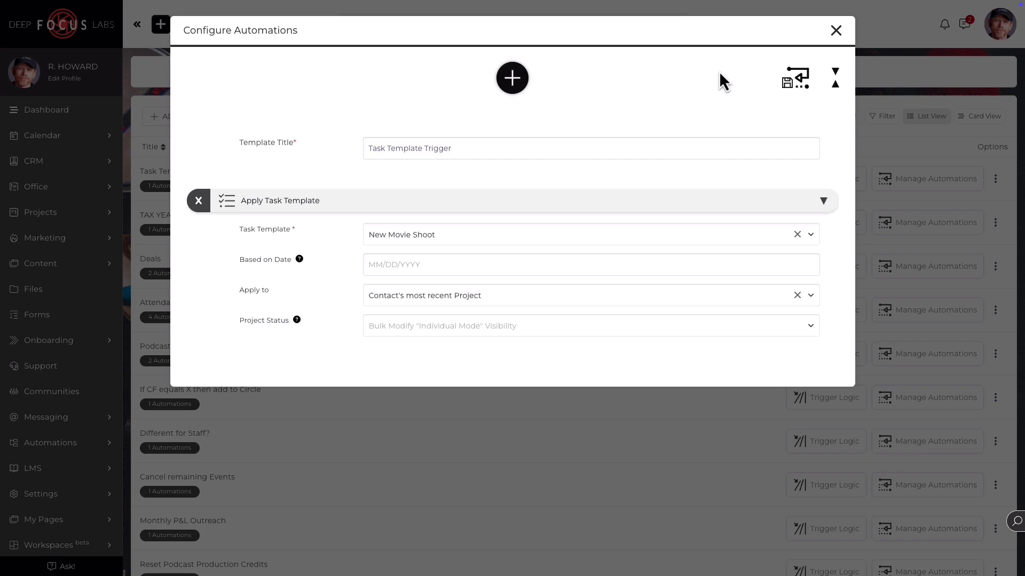
# Add contacts to the Well Known Hollywood Agents, On Location Shoot Clients and Weekly Newsletter audiences.
pyautogui.click(512, 77)
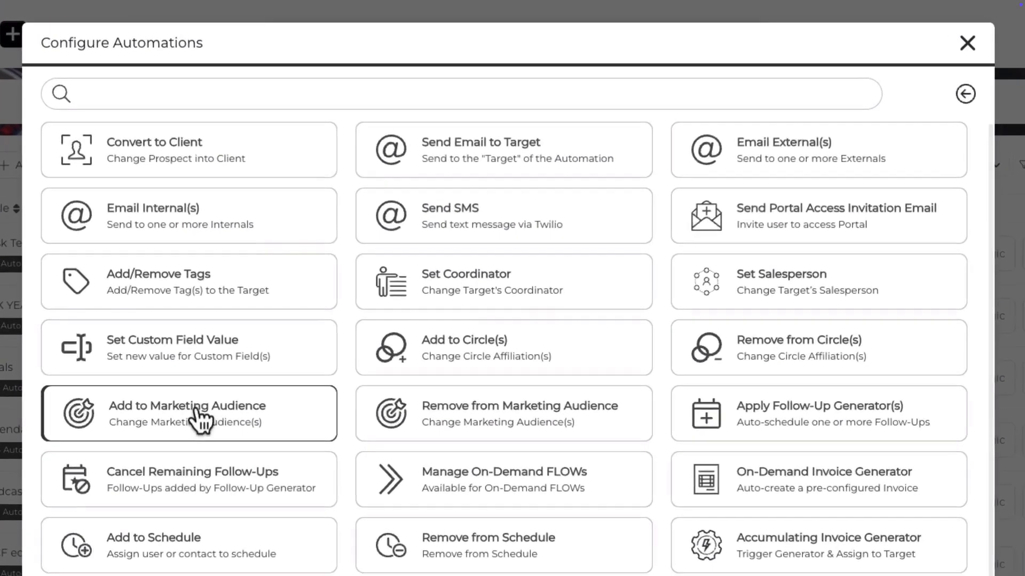
pyautogui.click(199, 419)
pyautogui.click(385, 332)
pyautogui.click(654, 385)
pyautogui.click(513, 410)
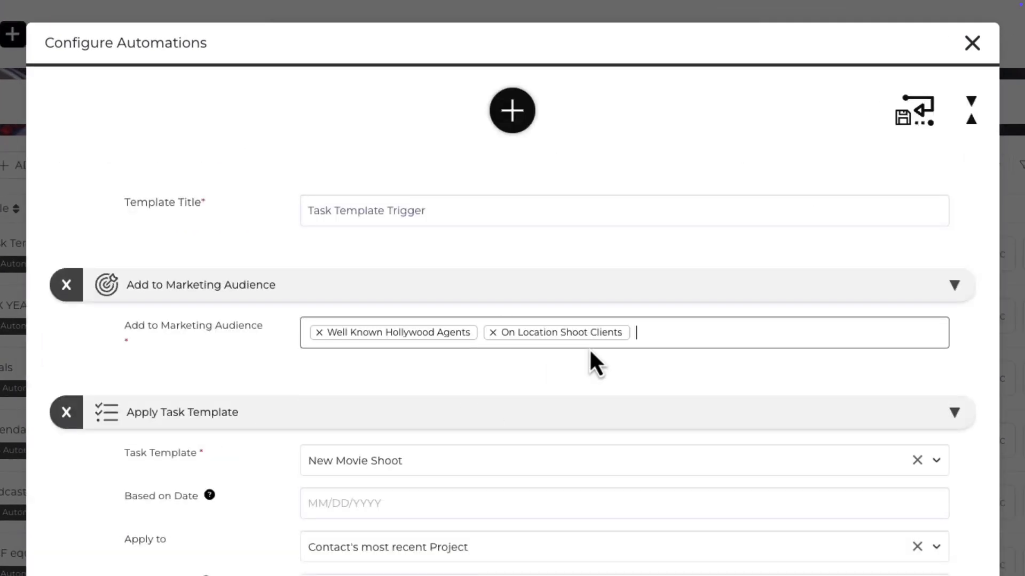
pyautogui.click(680, 336)
pyautogui.click(541, 444)
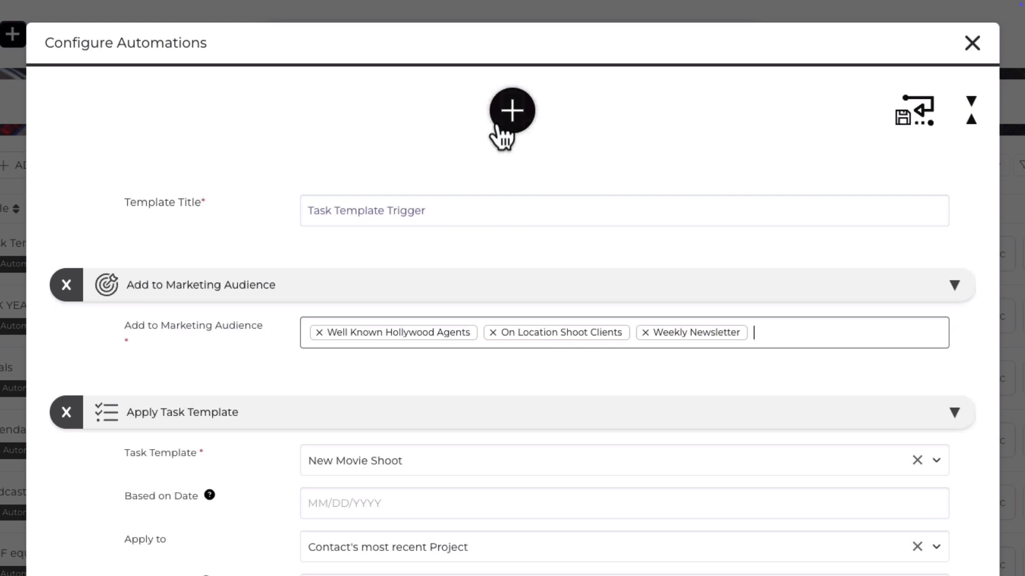
# Add an action removing contacts from the Deep Focus Contact audience.
pyautogui.click(511, 110)
pyautogui.click(204, 412)
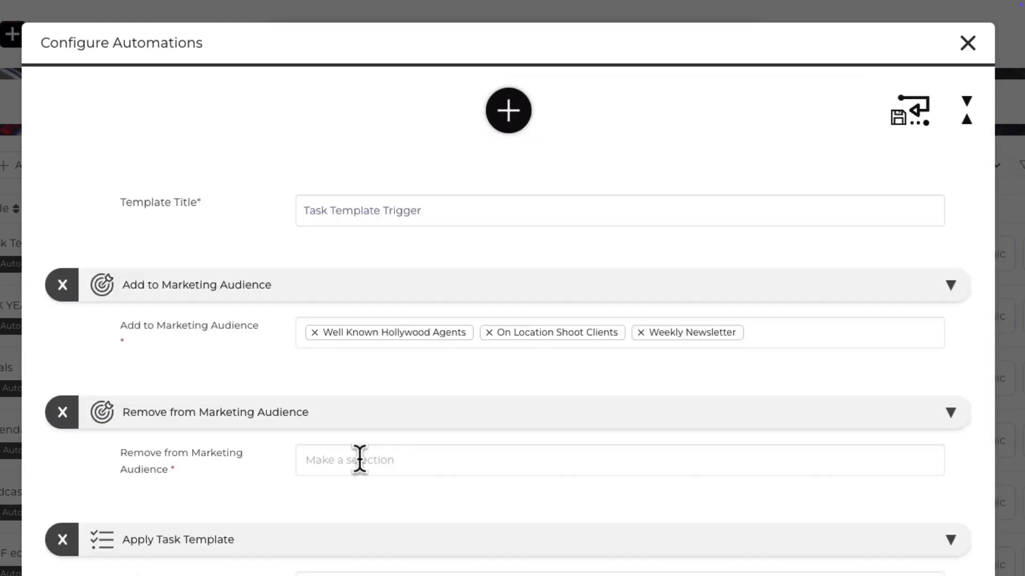
pyautogui.click(360, 459)
pyautogui.click(355, 513)
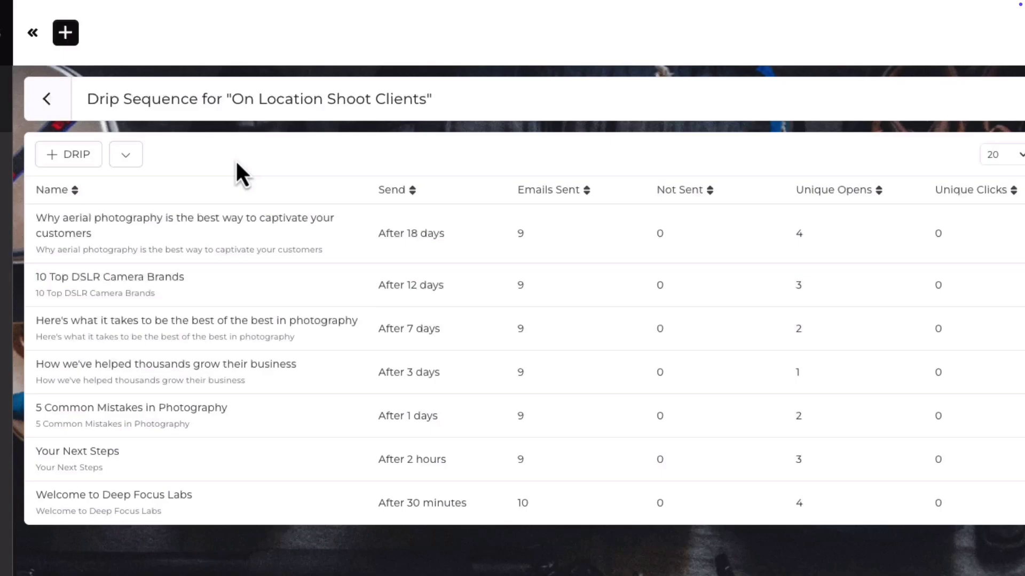
# Create an automation drip triggered after 5 days and choose the automations it runs.
pyautogui.click(68, 154)
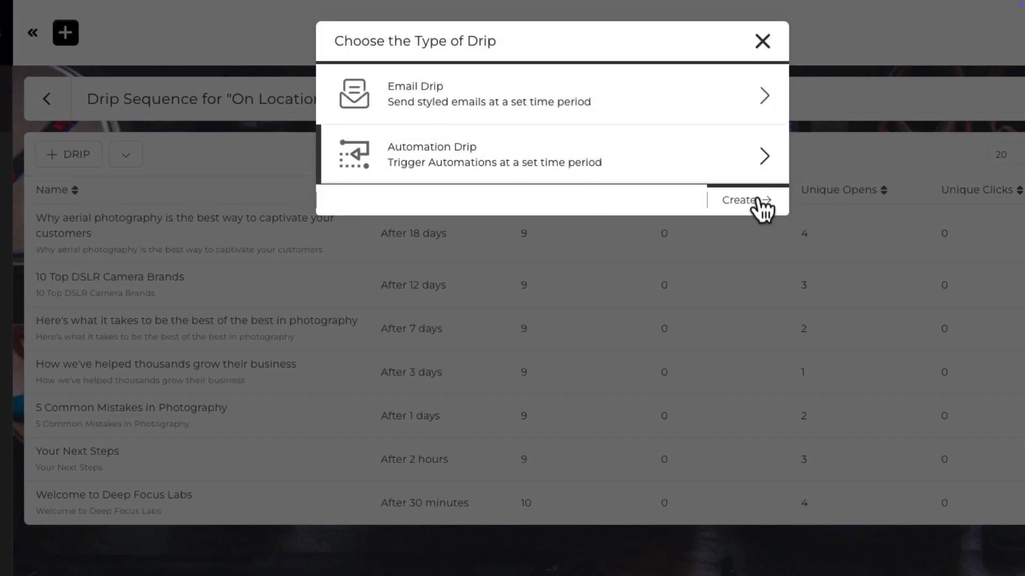
pyautogui.click(746, 201)
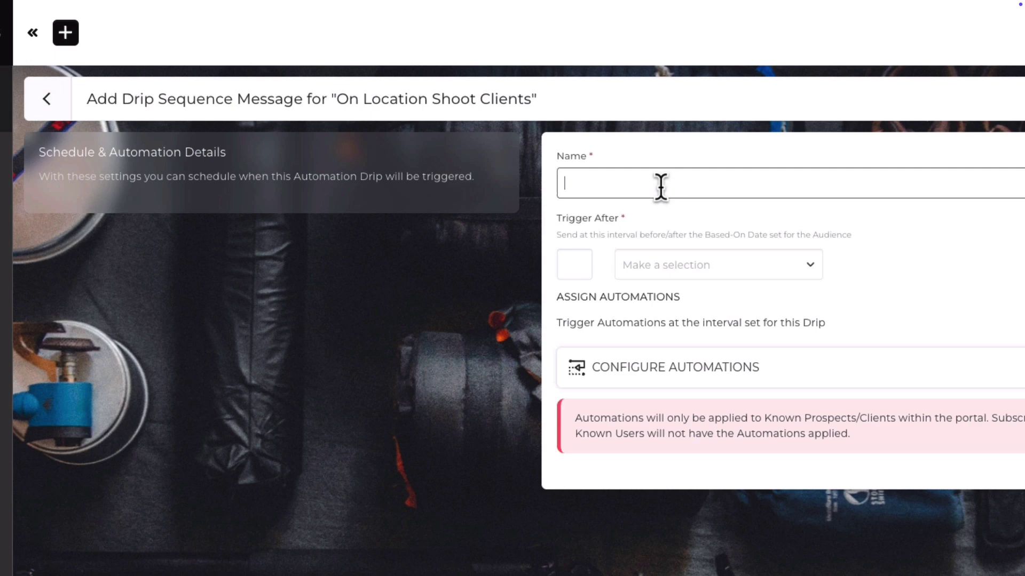
pyautogui.write('5')
pyautogui.click(704, 264)
pyautogui.click(673, 360)
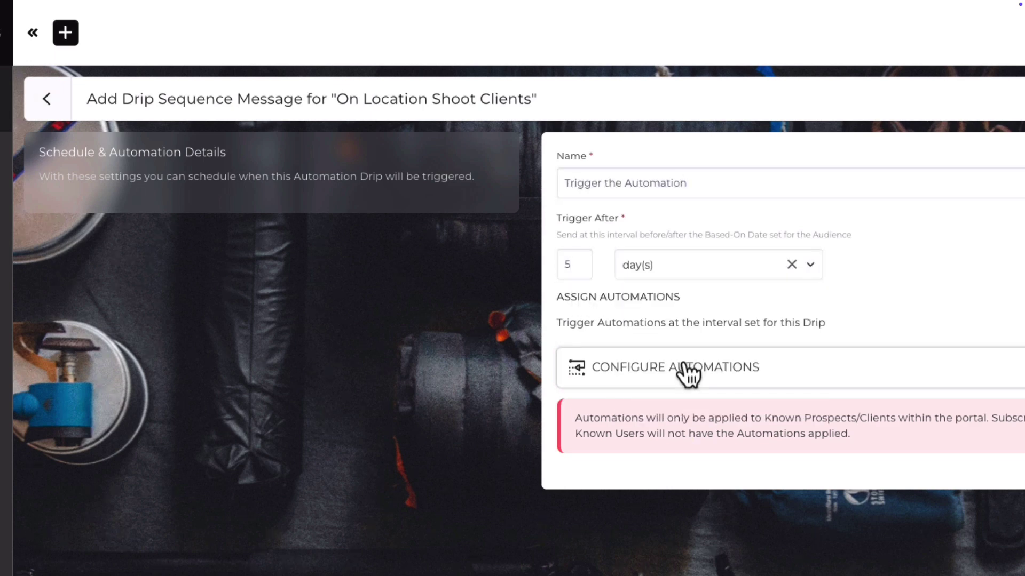
pyautogui.click(763, 375)
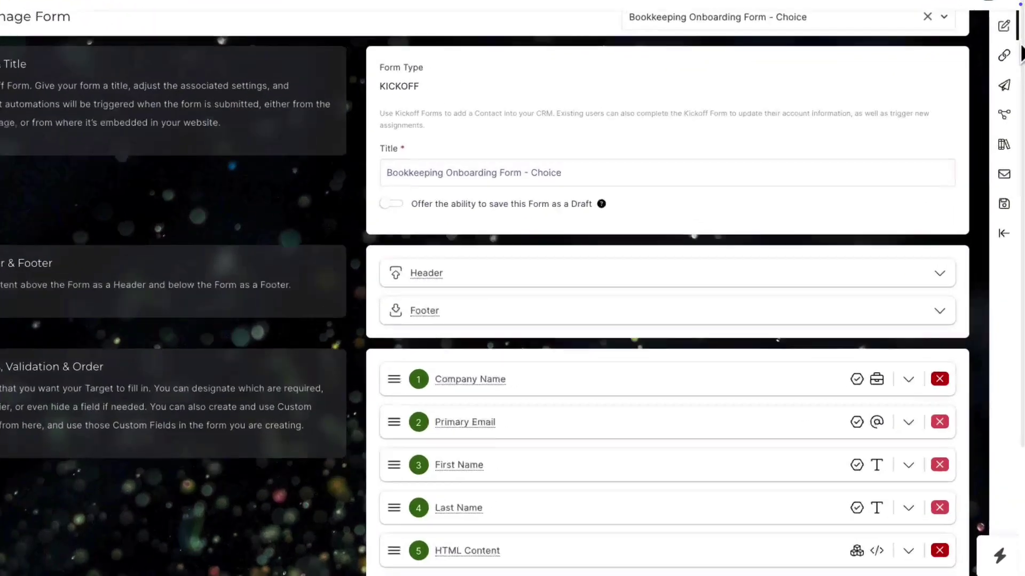
pyautogui.scroll(-5, 1018, 200)
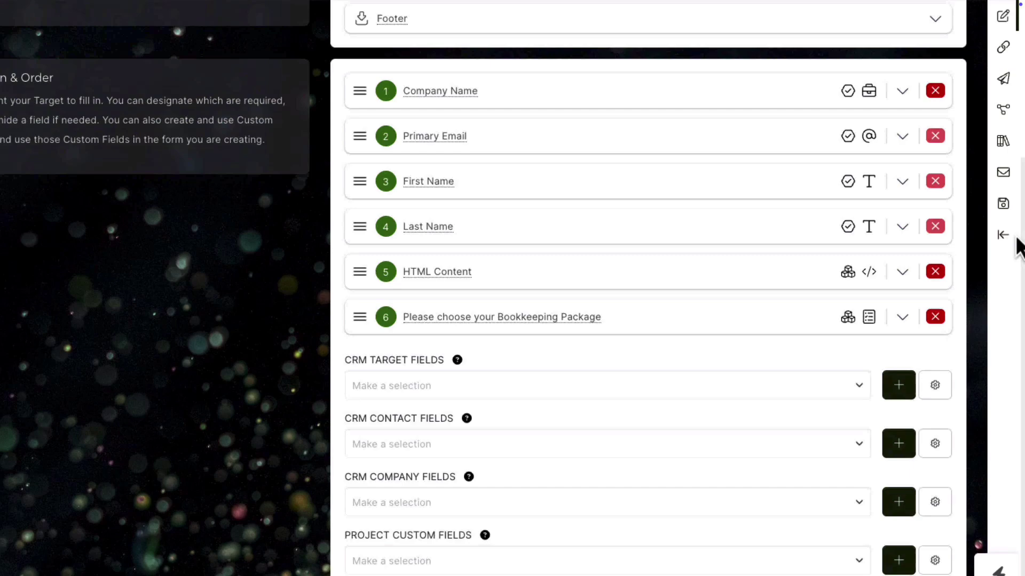
# Add a condition: IF the Bookkeeping Package question Has Not Selected Startup.
pyautogui.click(901, 287)
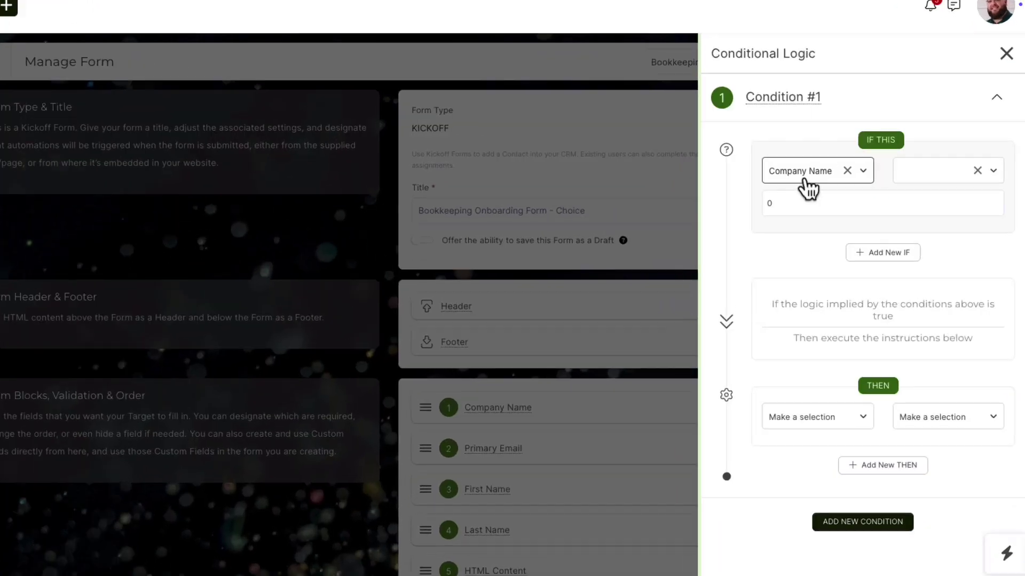
pyautogui.click(808, 177)
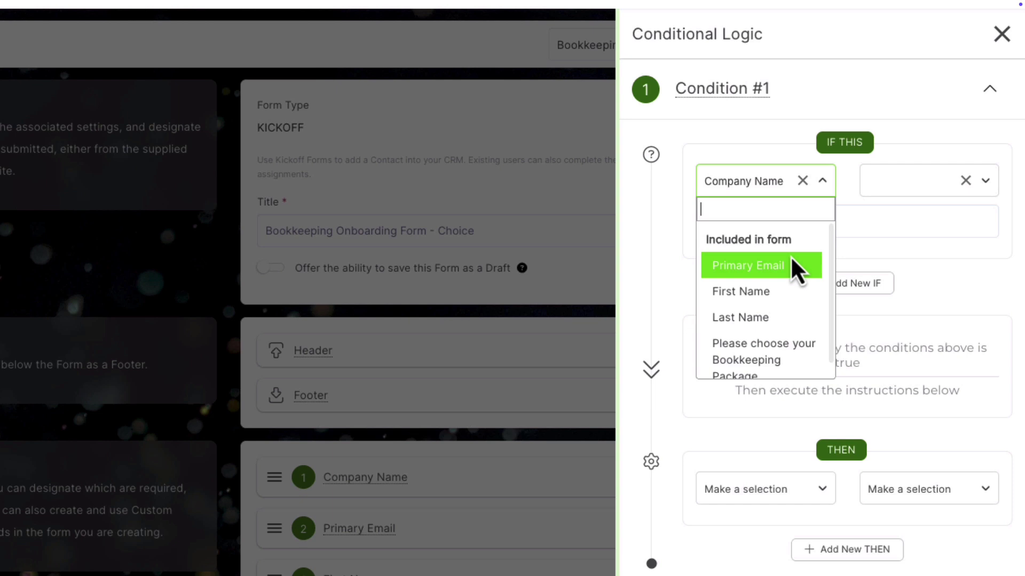
pyautogui.click(761, 352)
pyautogui.click(928, 181)
pyautogui.click(913, 235)
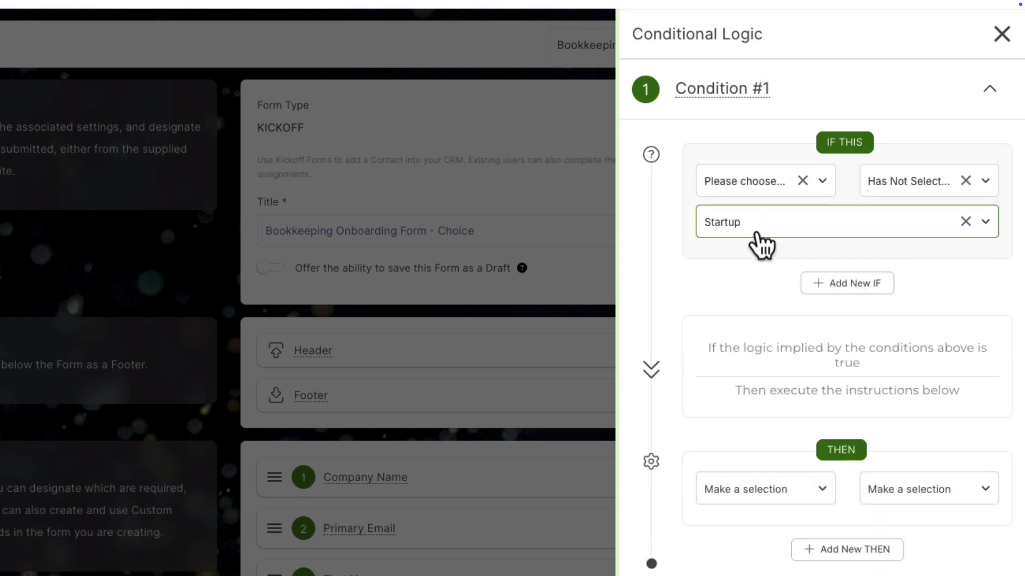
pyautogui.click(761, 222)
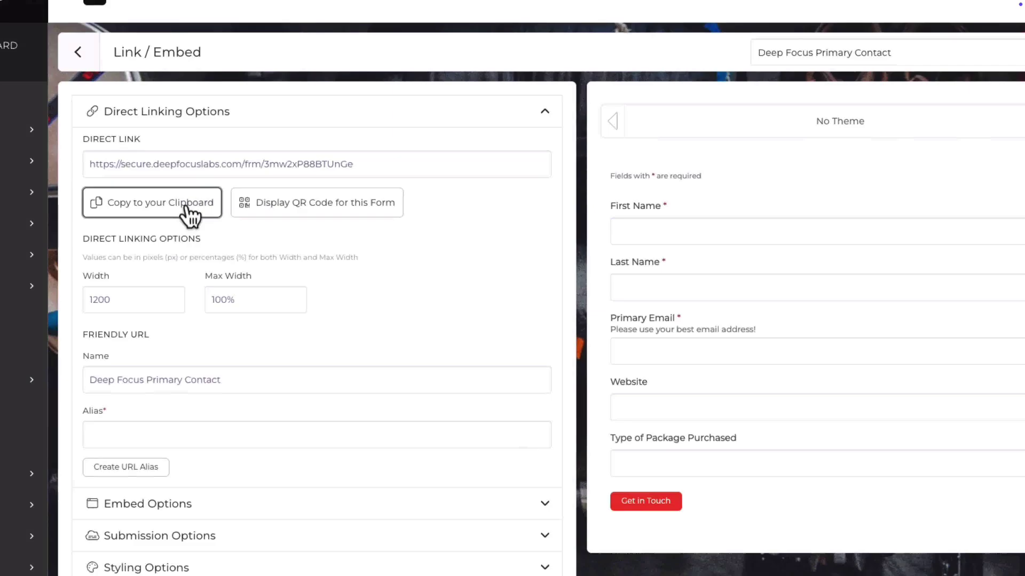
# Review the form's QR code, embed and submission settings, and enable custom CSS.
pyautogui.click(257, 213)
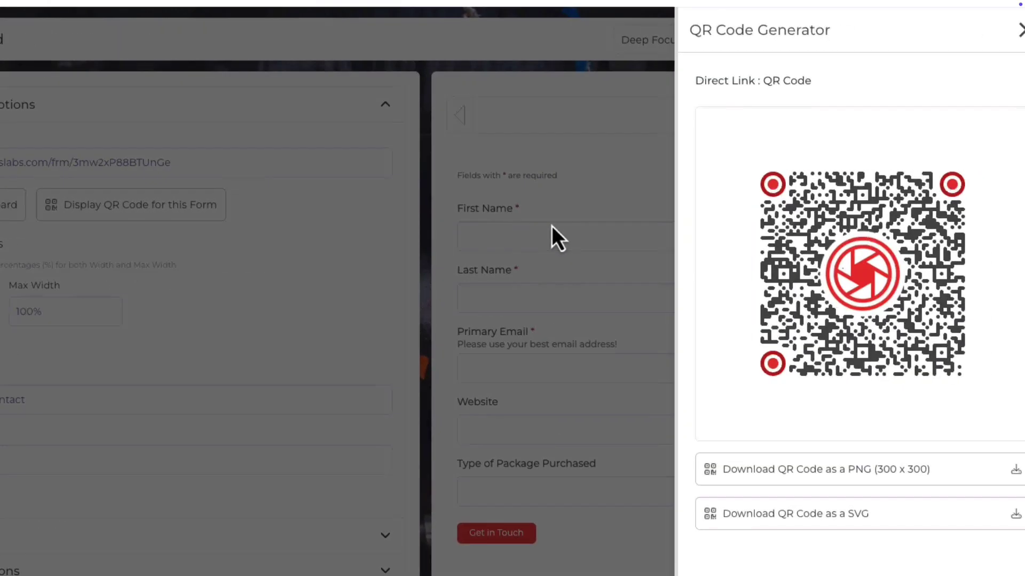
pyautogui.click(1006, 30)
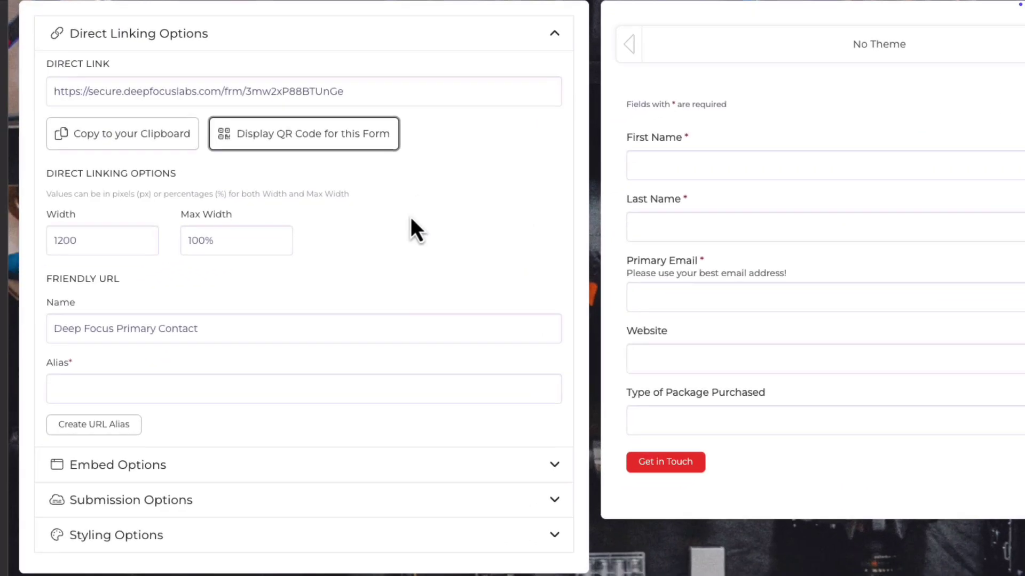
pyautogui.click(304, 478)
pyautogui.click(319, 364)
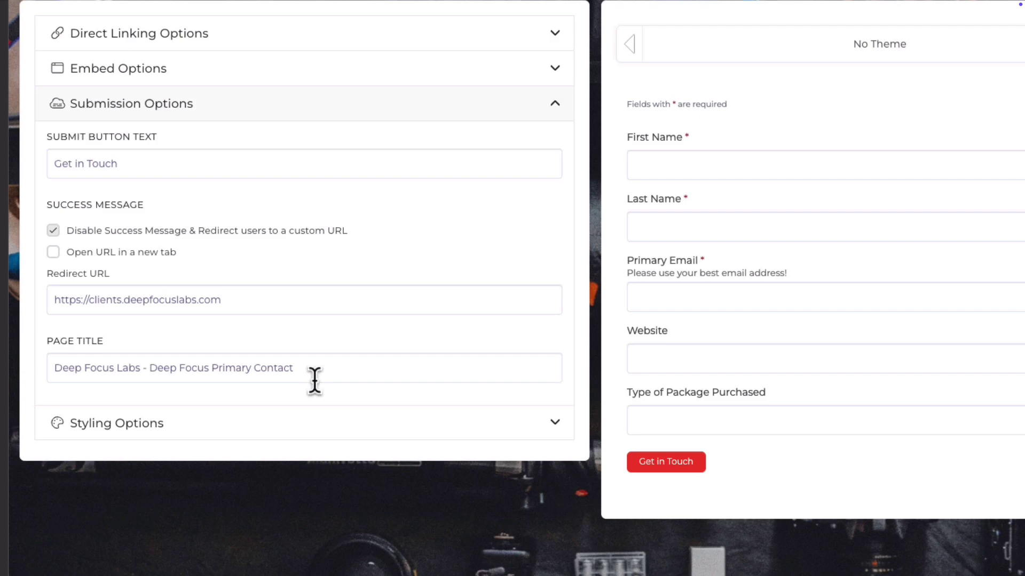
pyautogui.click(315, 430)
pyautogui.scroll(-3, 386, 456)
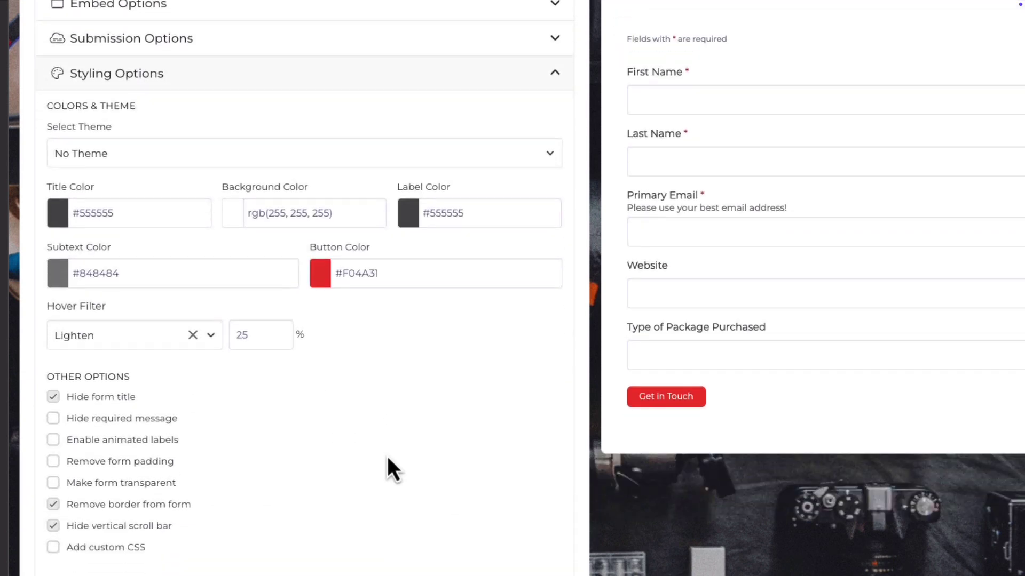
pyautogui.click(51, 529)
pyautogui.scroll(-2, 326, 522)
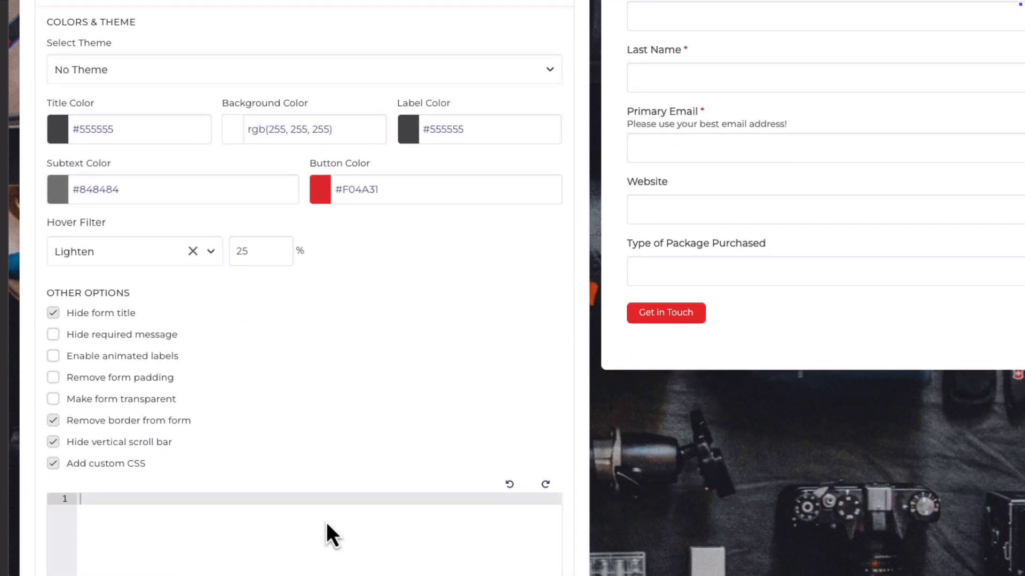
pyautogui.scroll(-1, 326, 523)
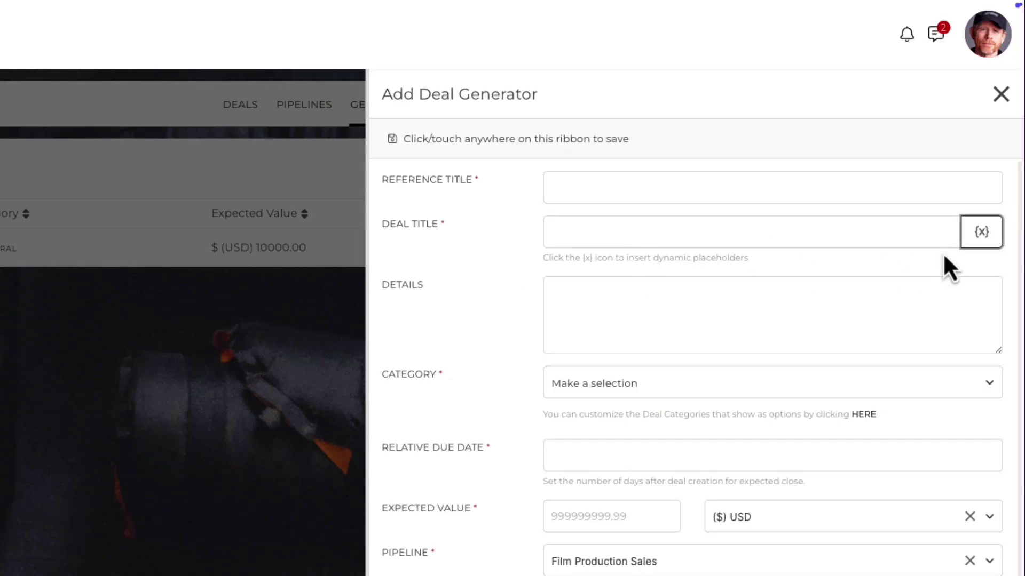
# Browse Deal Title placeholders across Contacts, Company, Organization, Salesperson, Coordinator and Date / Time.
pyautogui.click(981, 231)
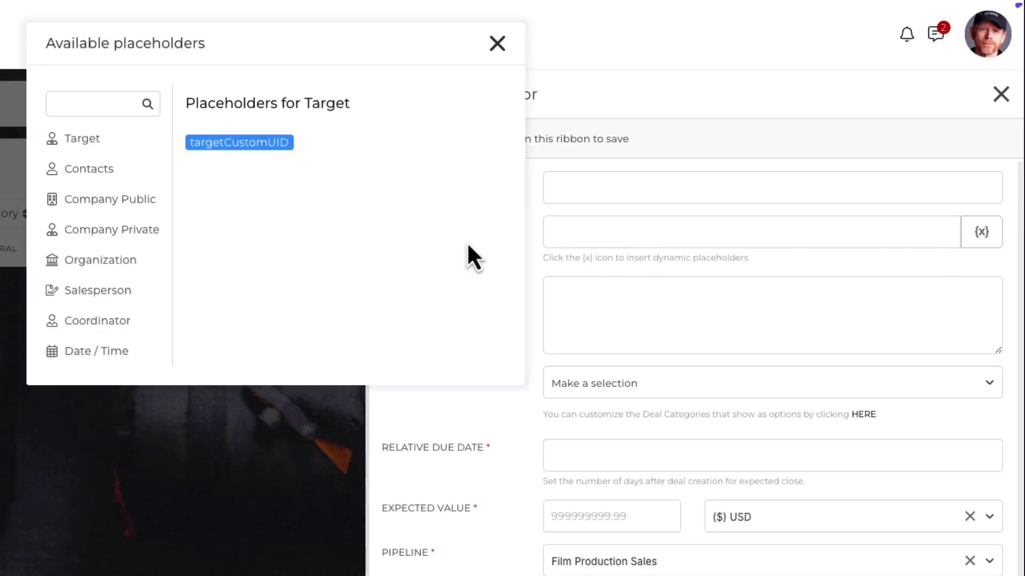
pyautogui.click(89, 170)
pyautogui.click(109, 199)
pyautogui.click(111, 230)
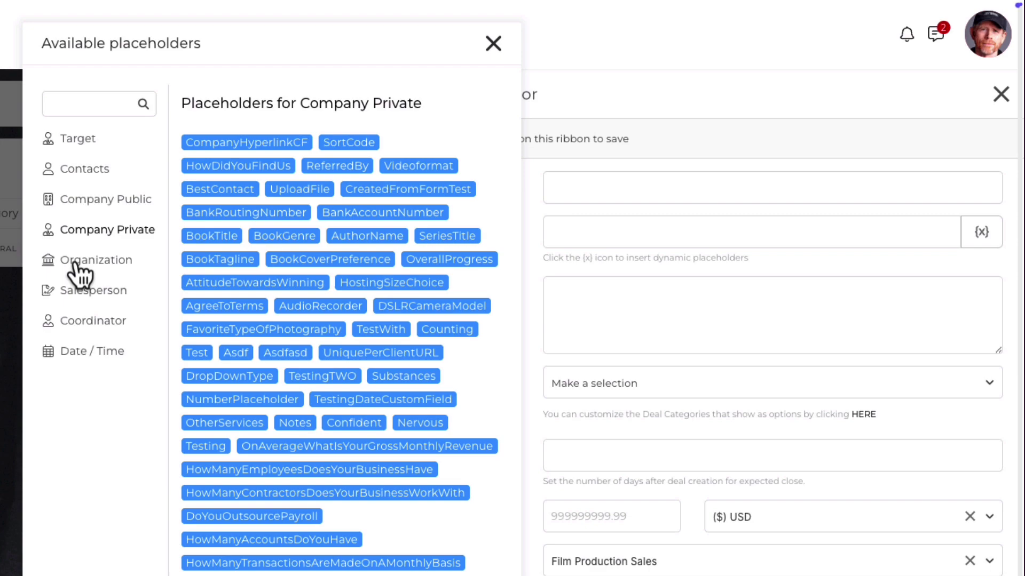
pyautogui.click(101, 260)
pyautogui.click(98, 290)
pyautogui.click(96, 321)
pyautogui.click(96, 350)
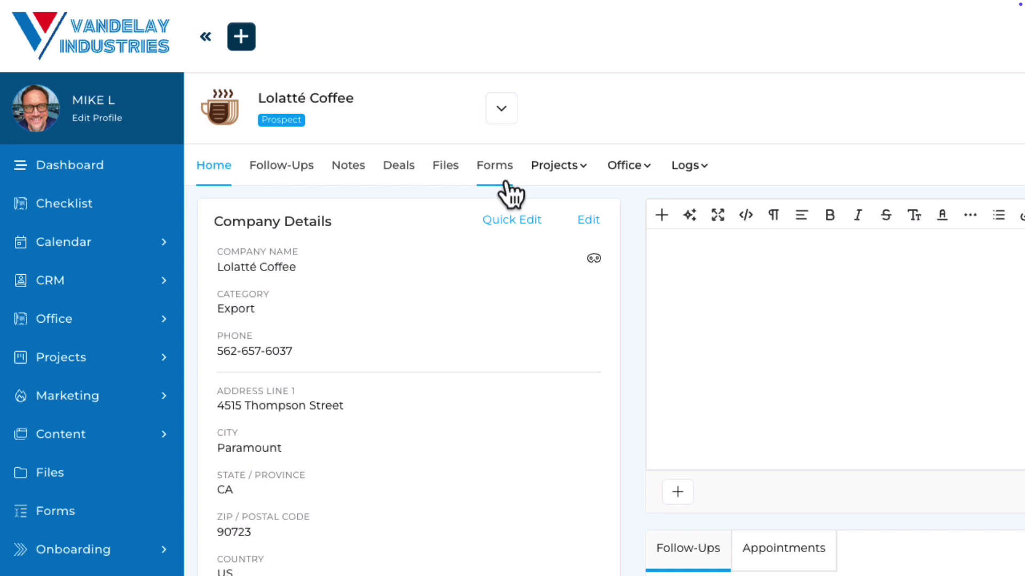
# Start writing a note on the Lolatté Coffee company's Home tab.
pyautogui.click(296, 193)
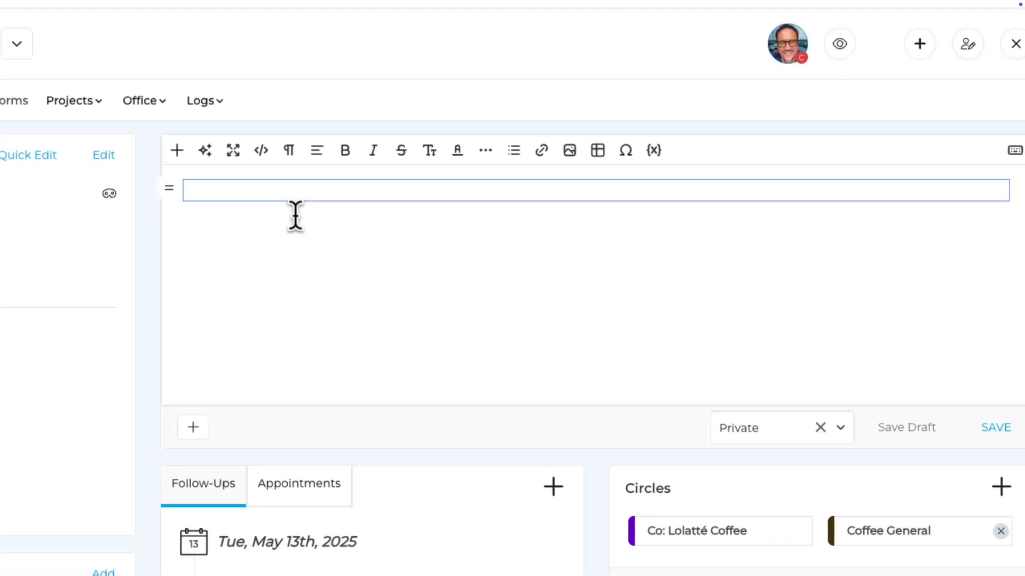
pyautogui.write('Make notes qu')
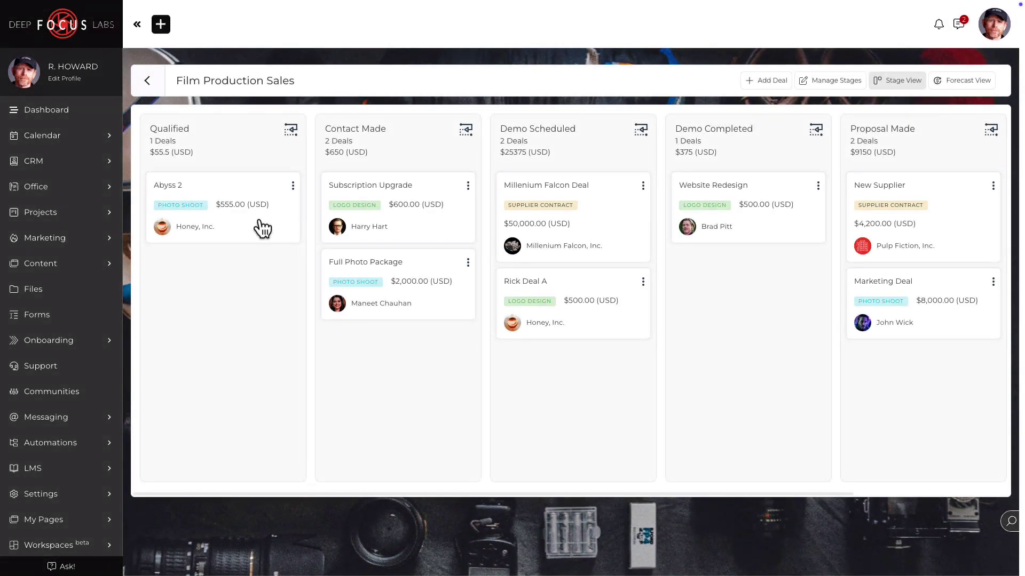
# Move Abyss 2 and Subscription Upgrade forward, then add an entering-stage automation for Demo Completed.
pyautogui.moveTo(264, 229); pyautogui.dragTo(364, 344)
pyautogui.moveTo(362, 223)
pyautogui.mouseDown()
pyautogui.moveTo(512, 410)
pyautogui.moveTo(517, 208)
pyautogui.mouseUp()
pyautogui.hscroll(3, 676, 280)
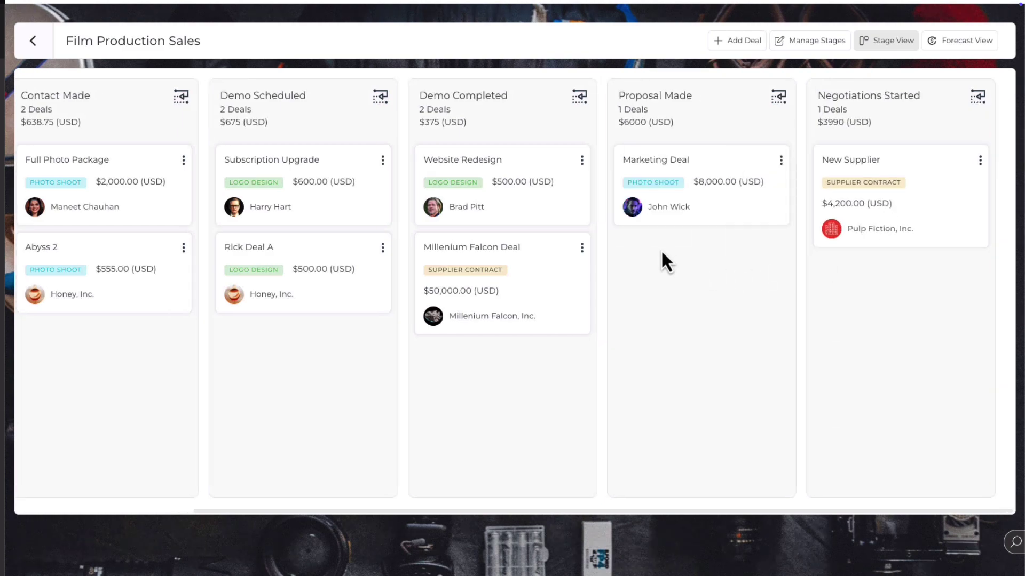
pyautogui.click(579, 96)
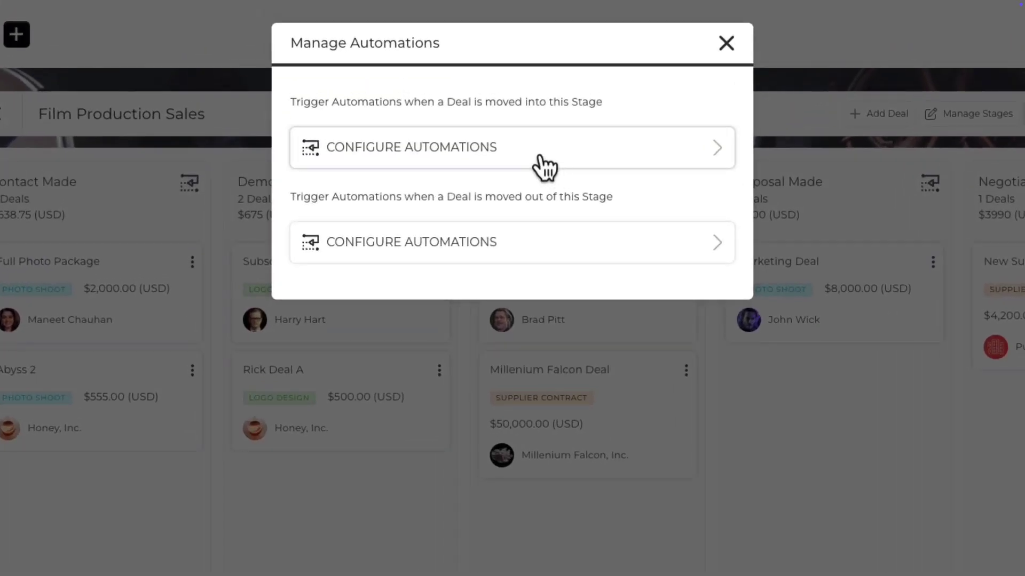
pyautogui.click(544, 153)
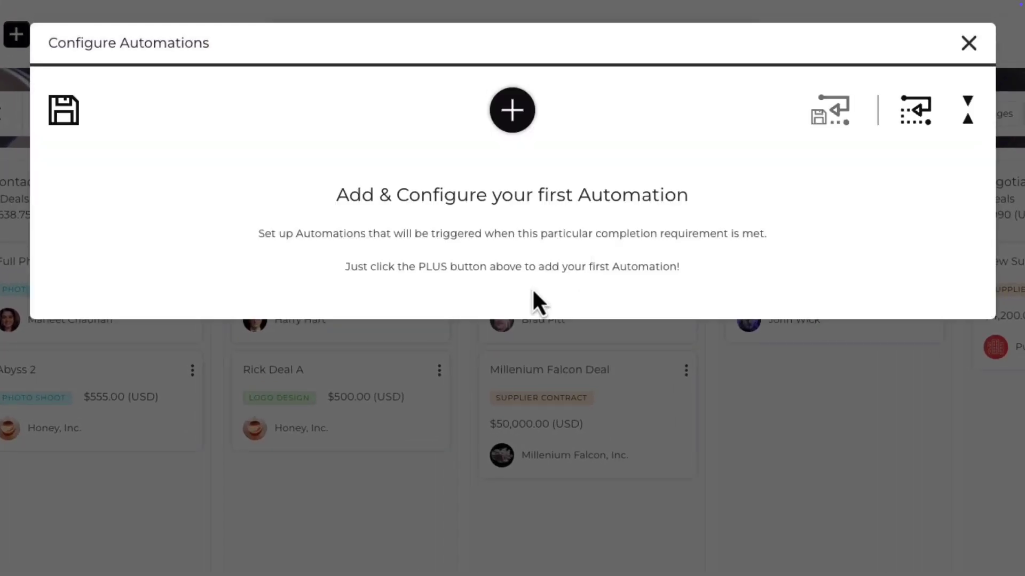
pyautogui.click(512, 109)
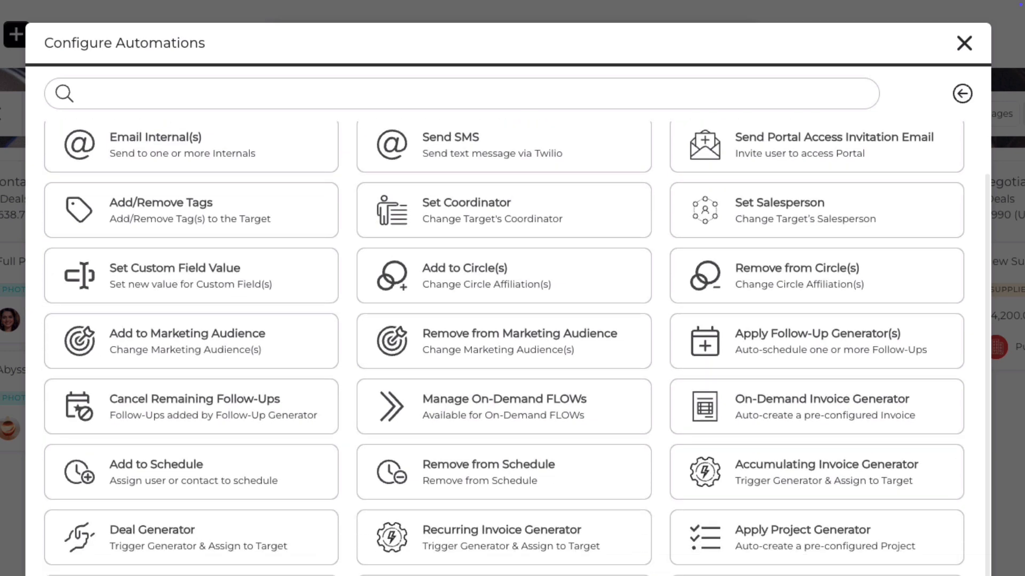
pyautogui.scroll(-3, 503, 401)
pyautogui.scroll(-3, 504, 400)
pyautogui.scroll(-2, 708, 500)
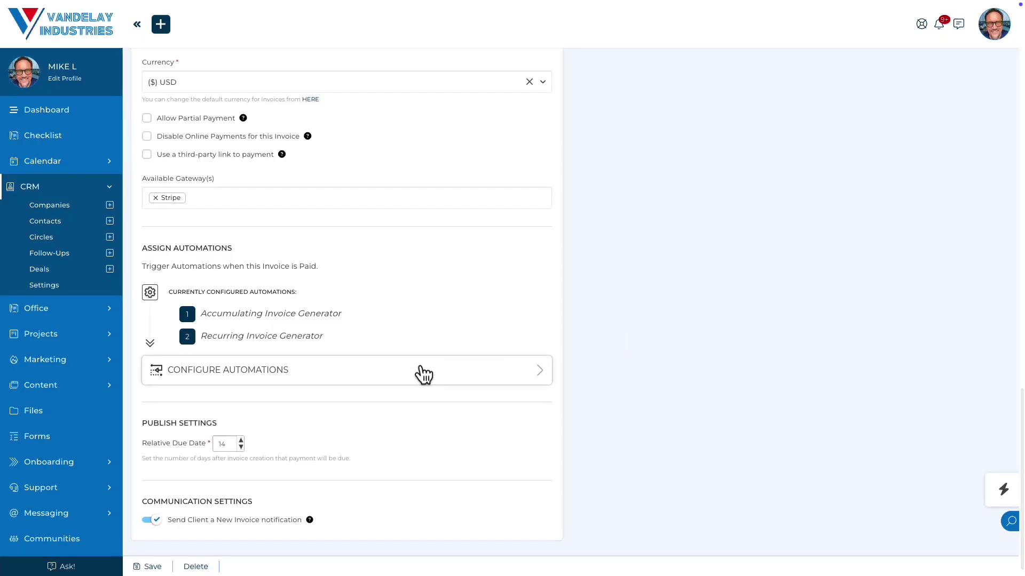
# Add a paid-invoice Move Deal to Stage rule sending Supplier Contract deals to Negotiations Started.
pyautogui.click(421, 375)
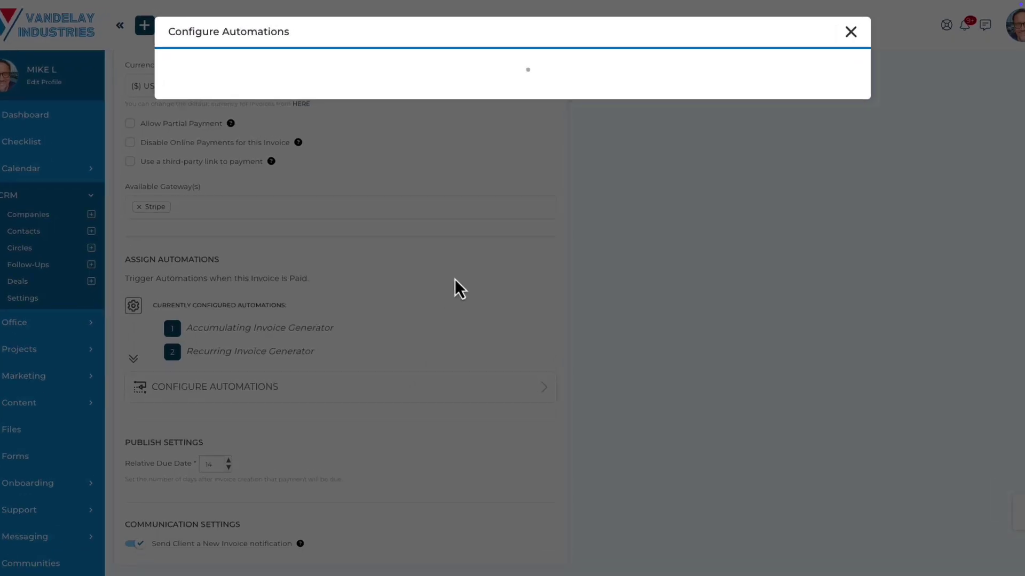
pyautogui.click(513, 102)
pyautogui.scroll(-2, 473, 441)
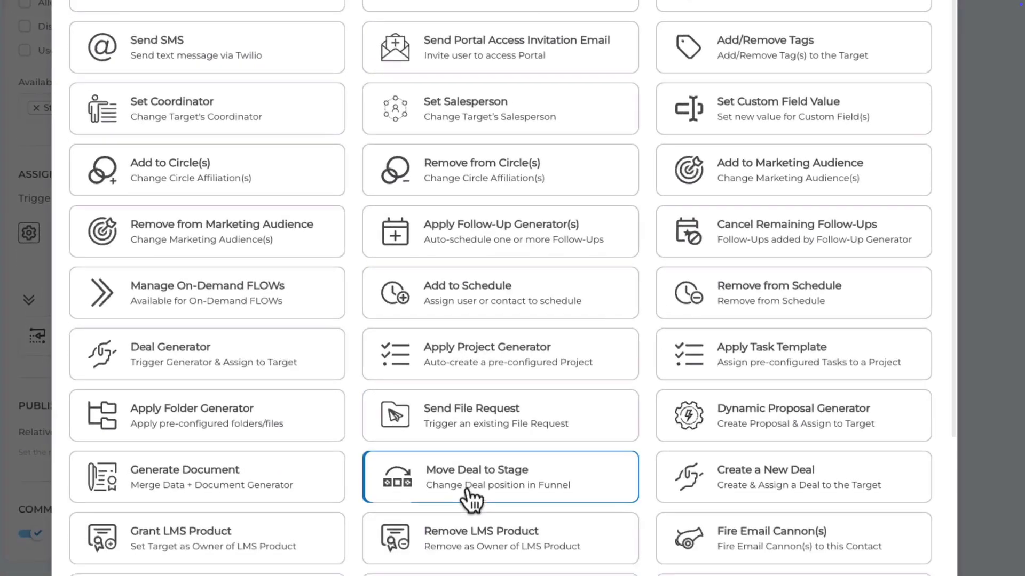
pyautogui.click(472, 484)
pyautogui.click(413, 278)
pyautogui.scroll(-3, 369, 400)
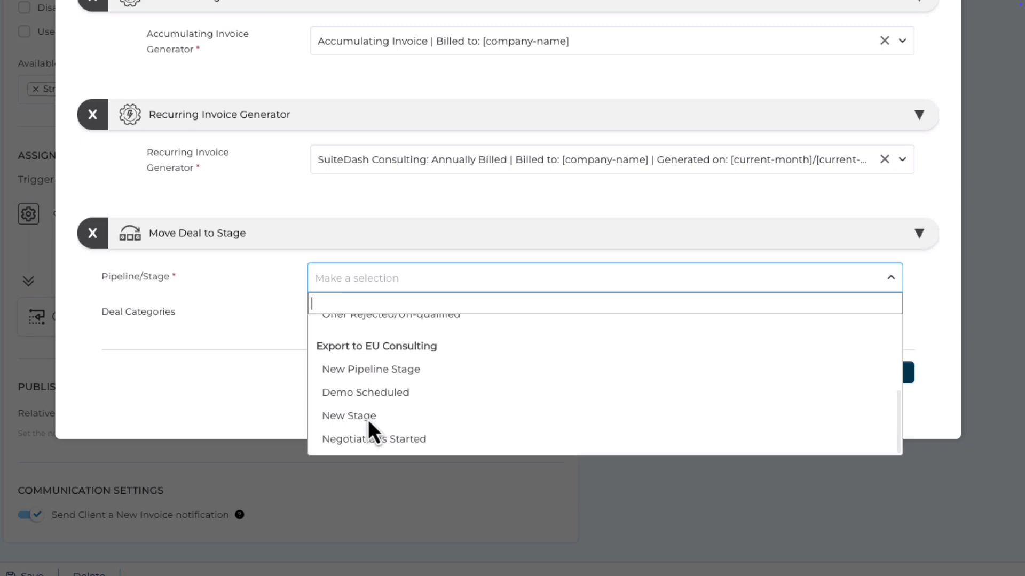
pyautogui.click(361, 439)
pyautogui.click(345, 313)
pyautogui.click(361, 408)
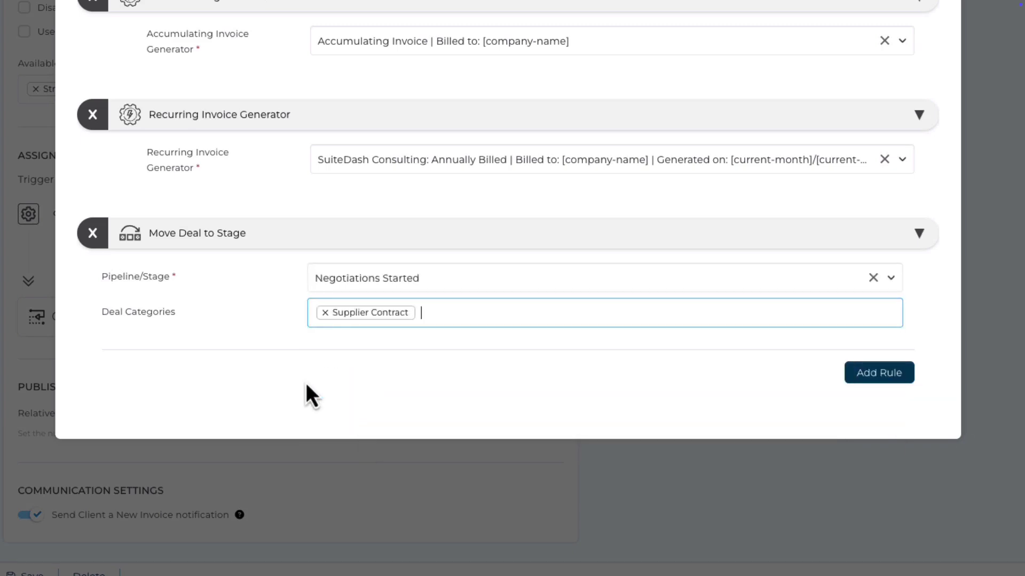
# Add a second stage rule and review its deal category and stage choices.
pyautogui.click(878, 373)
pyautogui.click(547, 411)
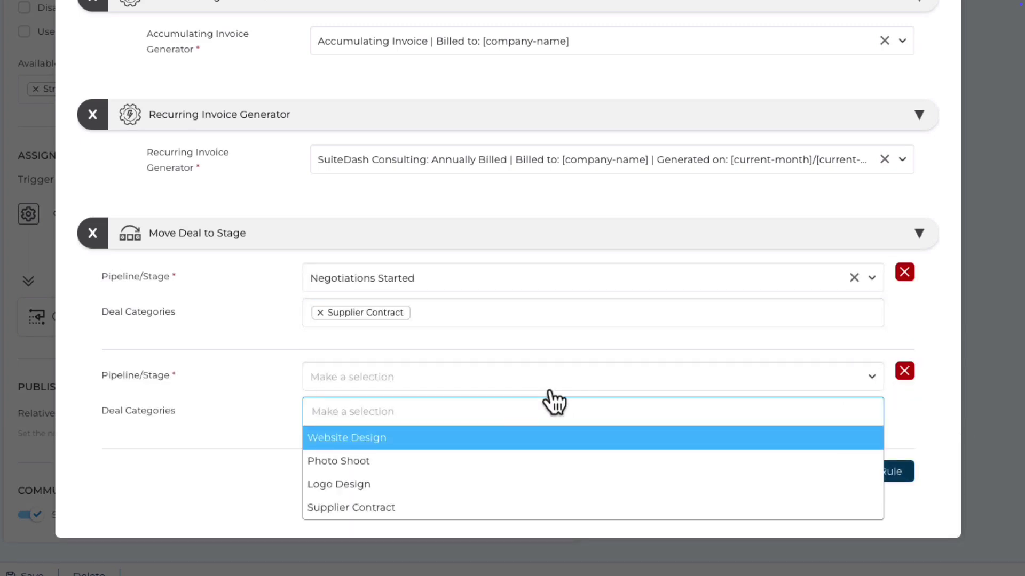
pyautogui.click(550, 376)
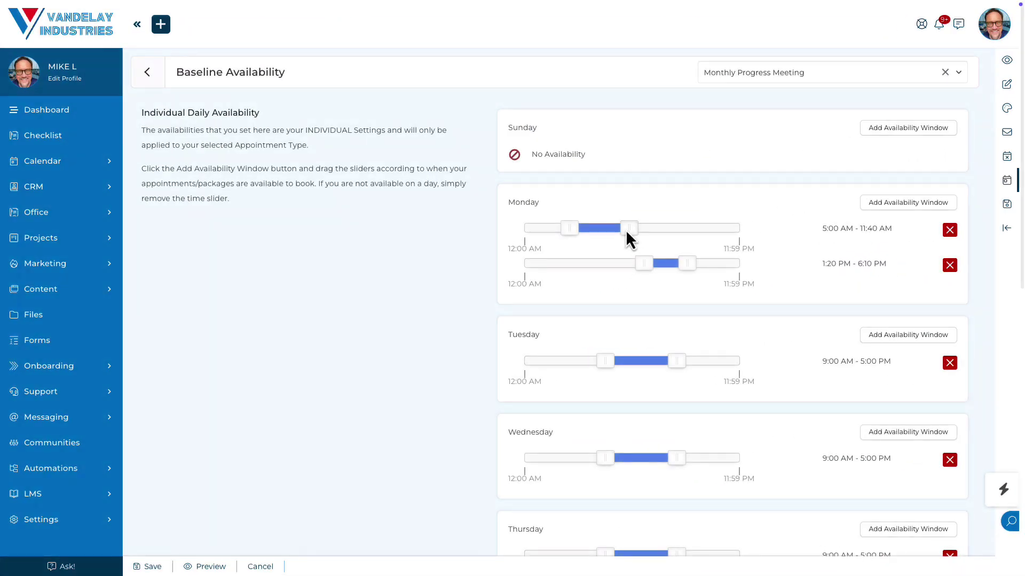
# Add a second Wednesday window, then have Accounting Onboarding open Initial Consultation scheduling and save.
pyautogui.click(841, 272)
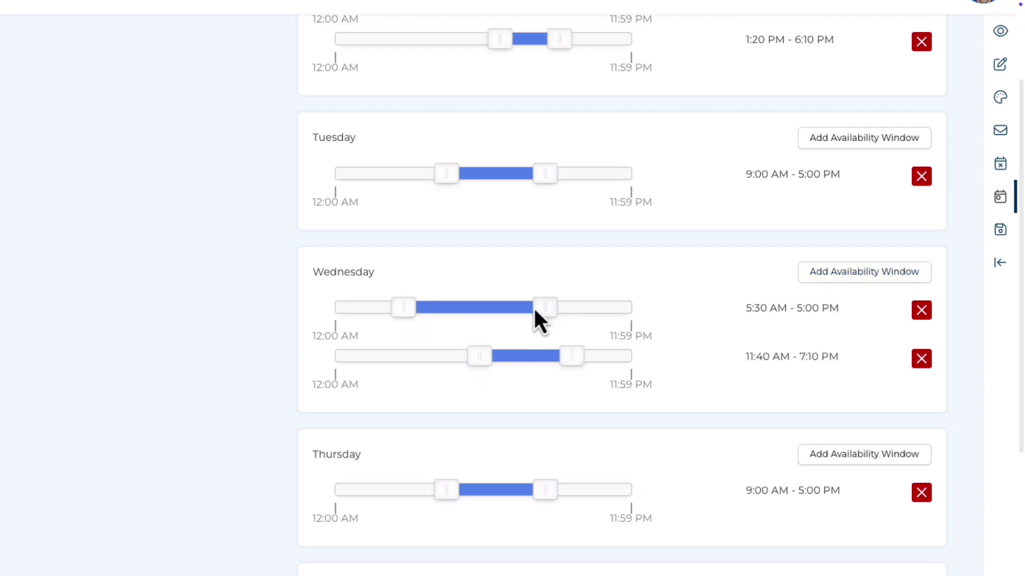
pyautogui.moveTo(543, 309); pyautogui.dragTo(457, 308)
pyautogui.scroll(-3, 766, 481)
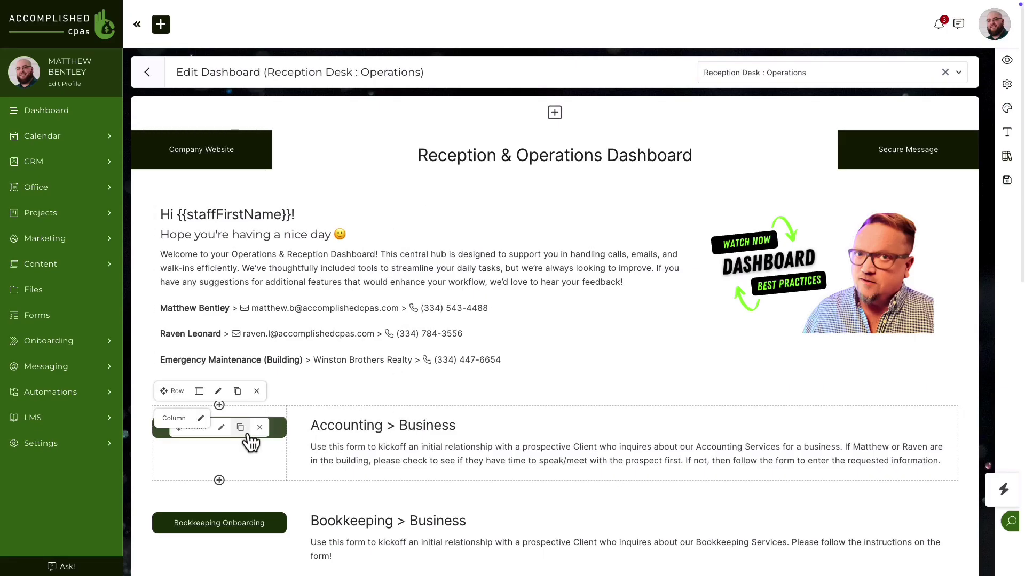
pyautogui.click(221, 428)
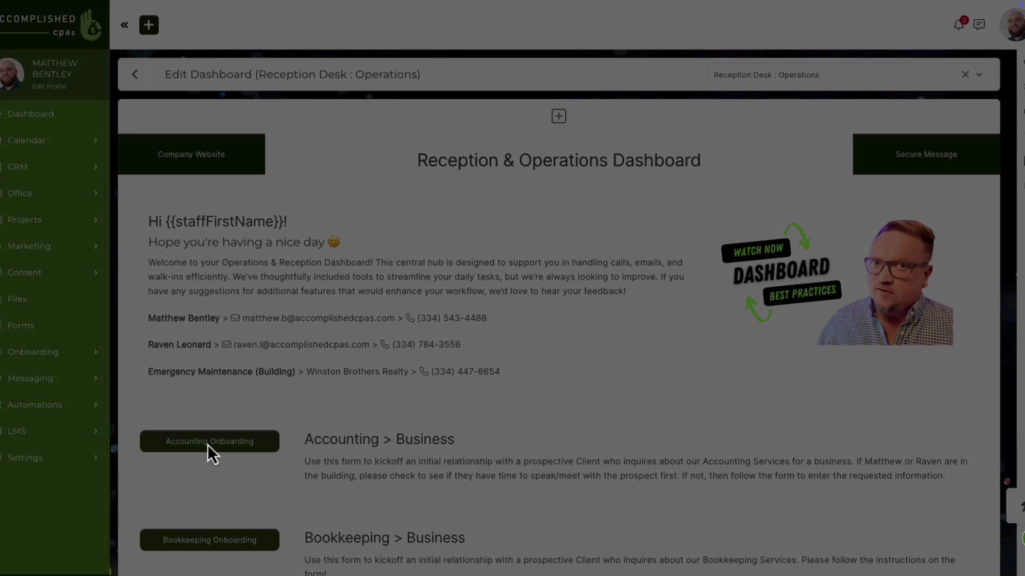
pyautogui.click(420, 176)
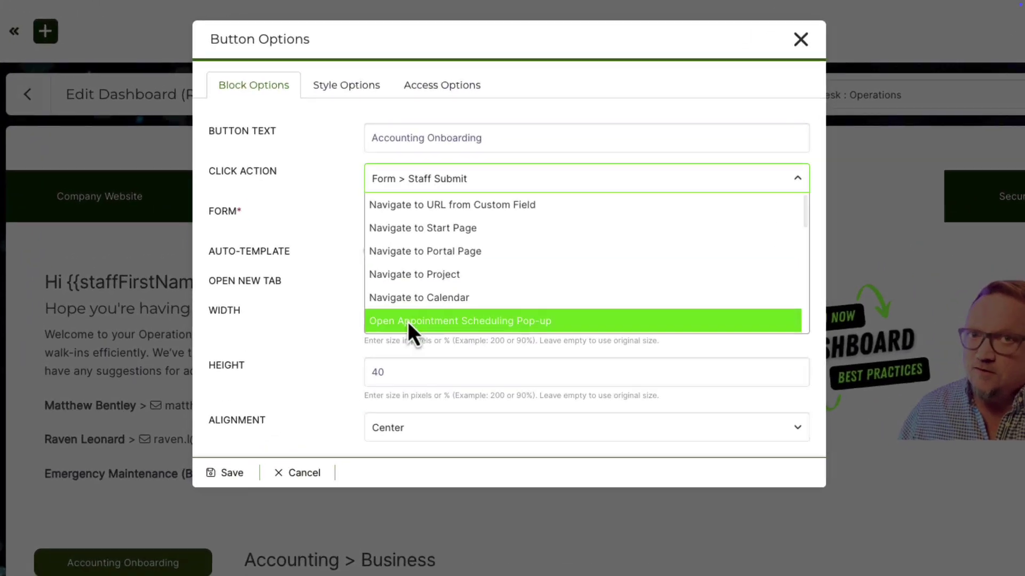
pyautogui.click(460, 316)
pyautogui.click(409, 248)
pyautogui.click(401, 320)
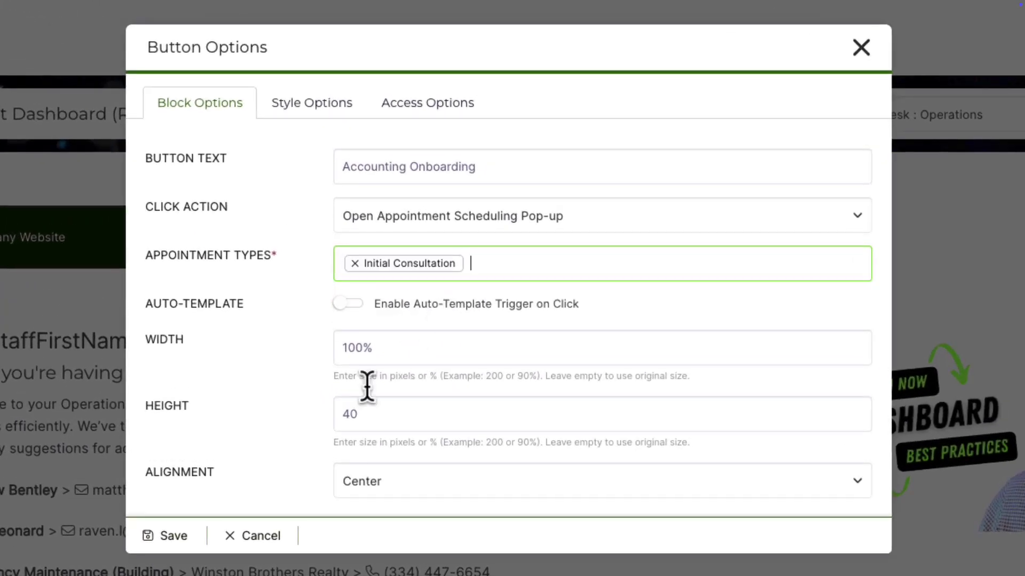
pyautogui.click(169, 535)
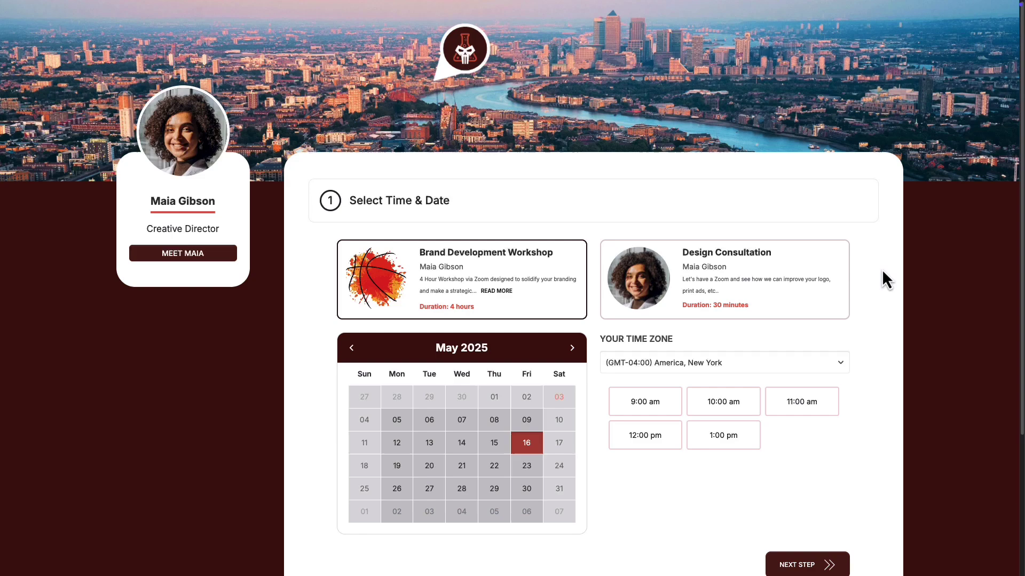
# Pick the Brand Development Workshop instead of Design Consultation and continue to Your Details.
pyautogui.click(703, 273)
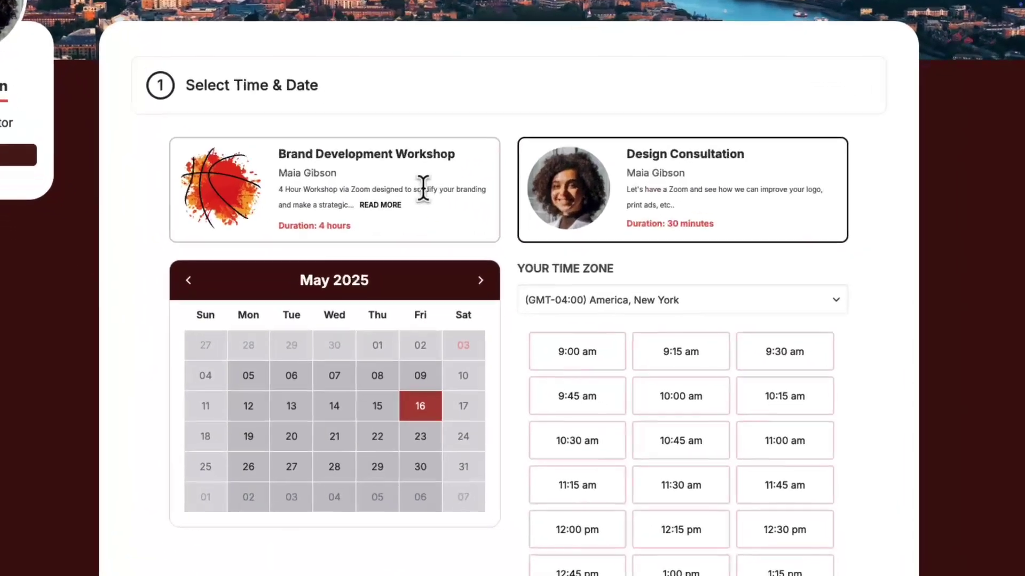
pyautogui.click(422, 190)
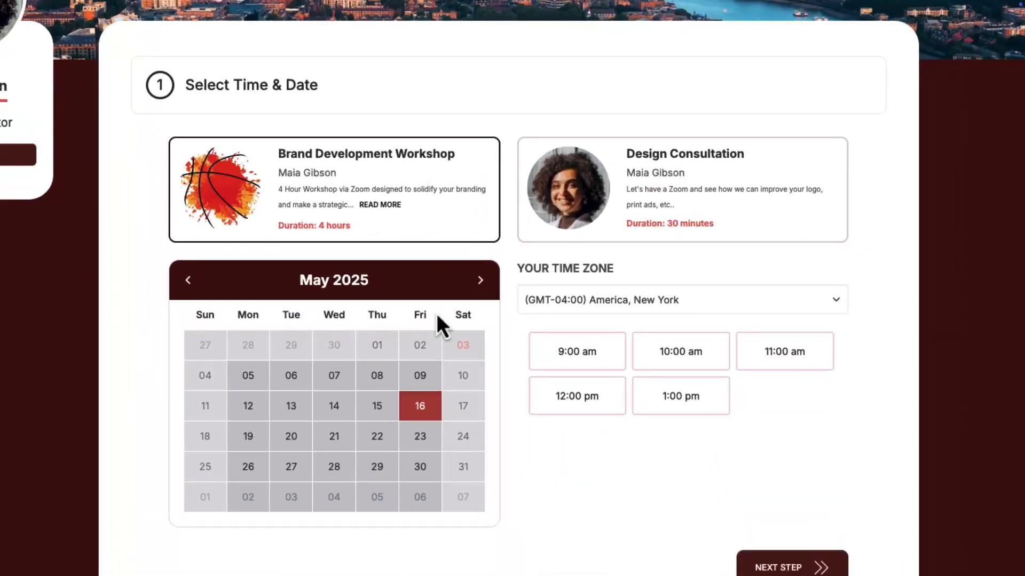
pyautogui.click(791, 567)
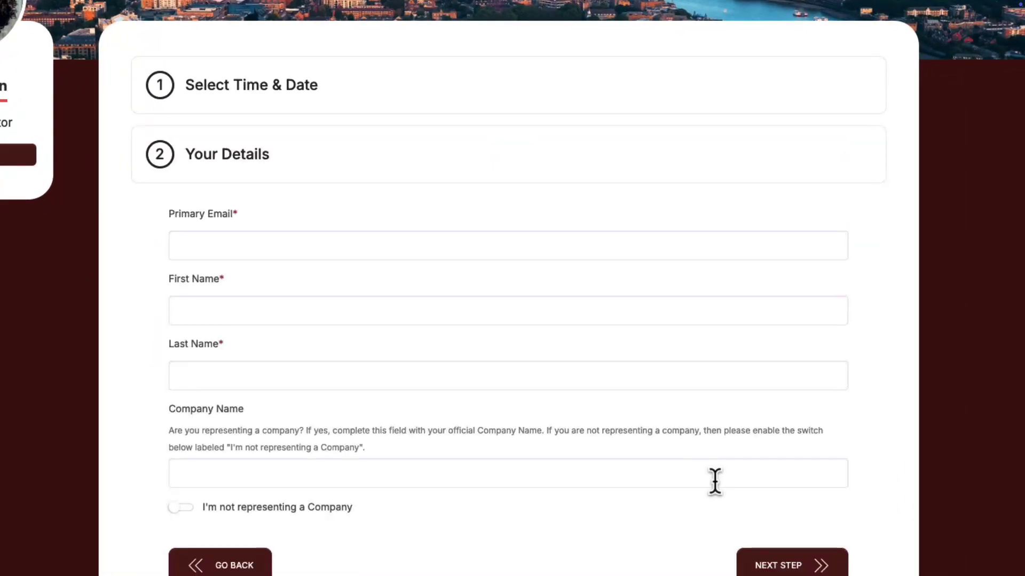
pyautogui.scroll(-3, 553, 401)
pyautogui.scroll(-2, 553, 425)
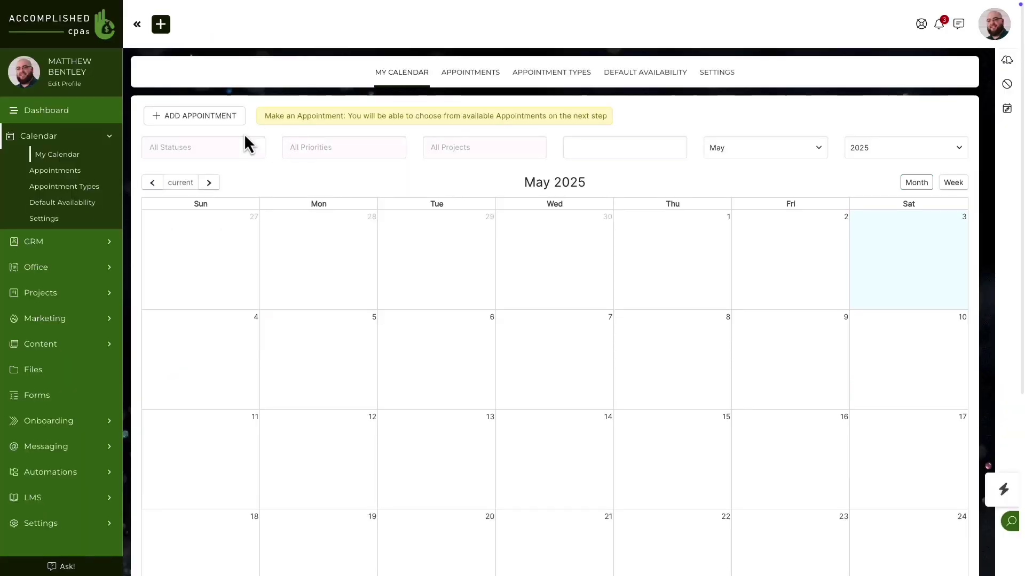
pyautogui.click(240, 121)
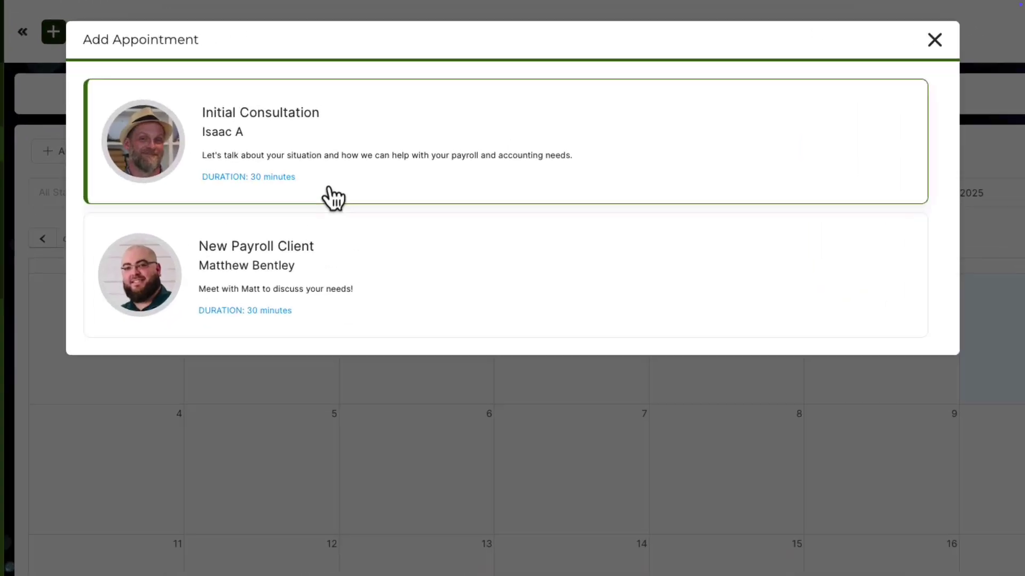
# Book New Payroll Client for target Duff Brewery on Wed 07 at 9:15 AM.
pyautogui.click(336, 288)
pyautogui.click(313, 103)
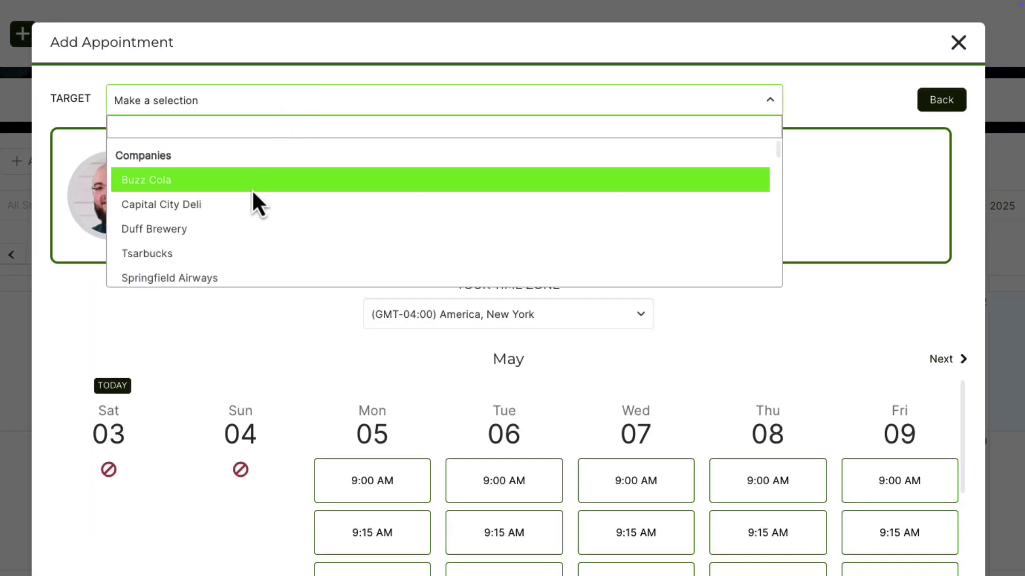
pyautogui.click(154, 228)
pyautogui.scroll(-3, 427, 414)
pyautogui.click(638, 321)
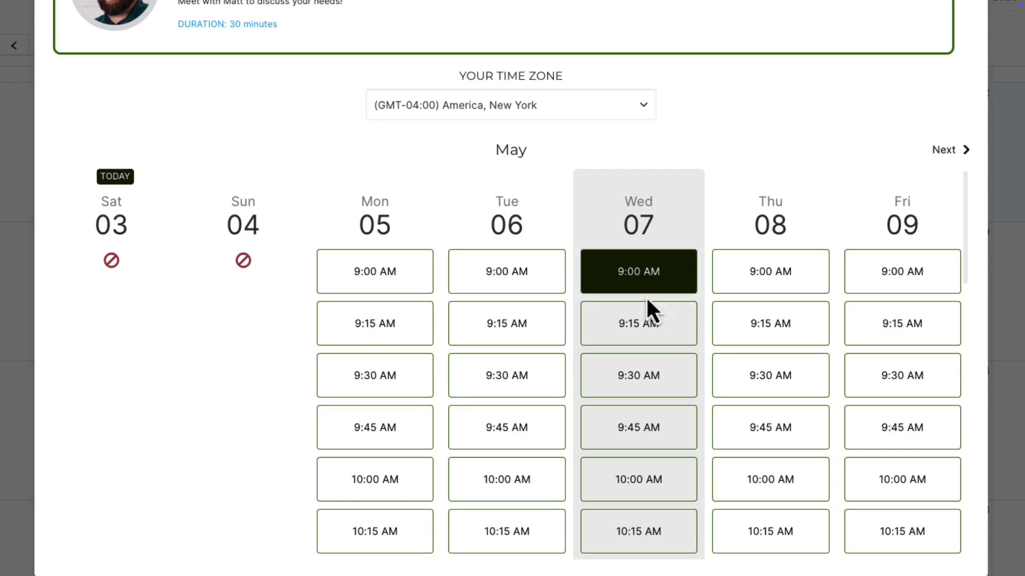
pyautogui.click(647, 313)
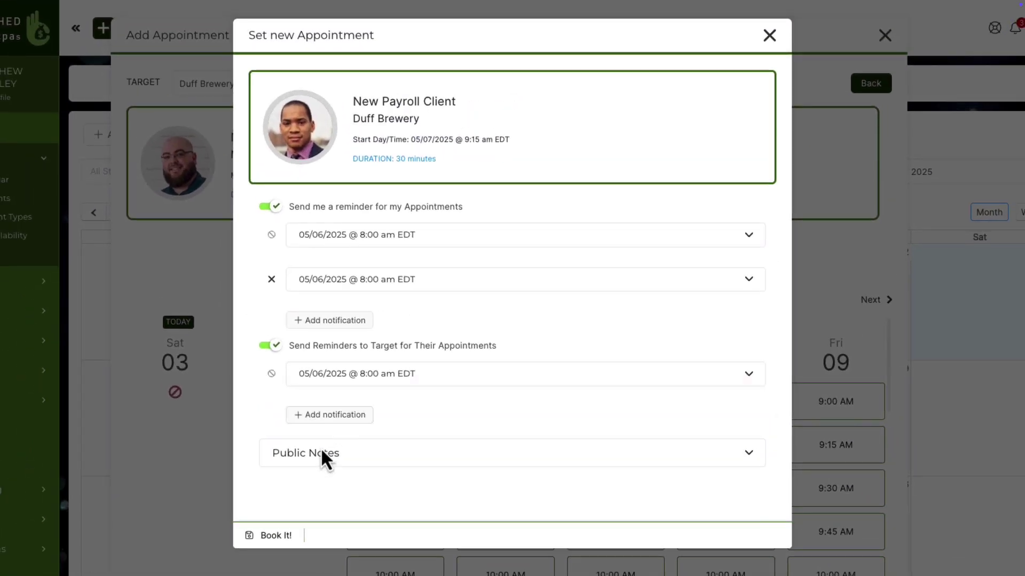
pyautogui.click(272, 536)
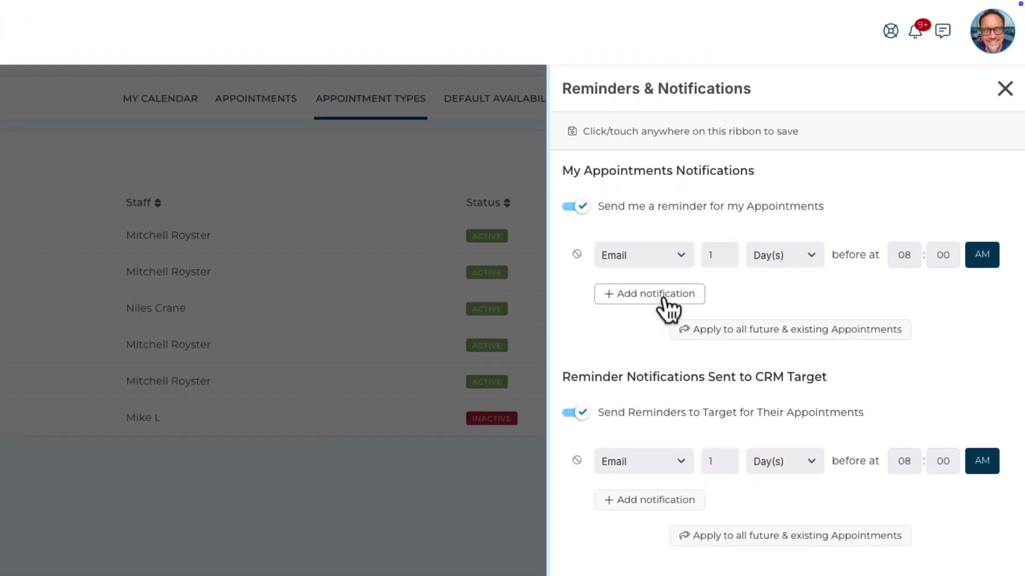
# Add a second reminder set to in-app Notification and enable follow-up reminders.
pyautogui.click(666, 296)
pyautogui.click(652, 347)
pyautogui.scroll(-5, 681, 401)
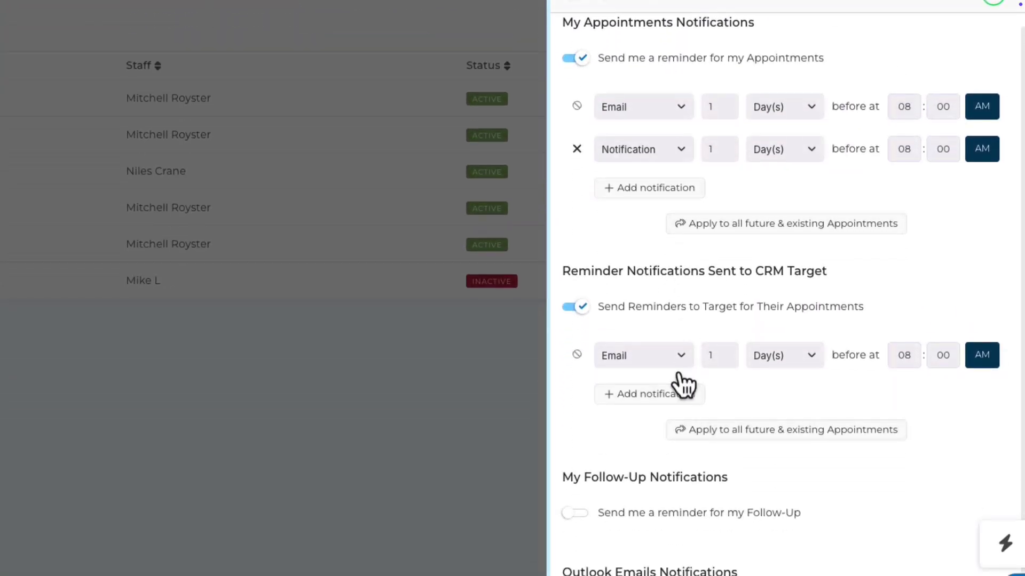
pyautogui.scroll(-3, 681, 401)
pyautogui.click(578, 433)
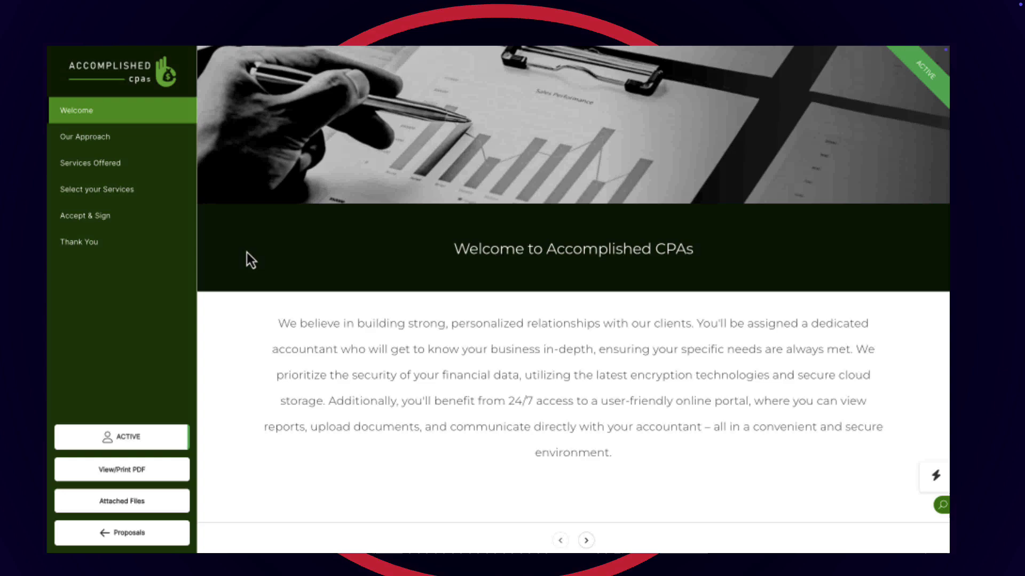
# In Select your Services, check Business Advisory Services and Tax Planning & Preparation.
pyautogui.click(96, 107)
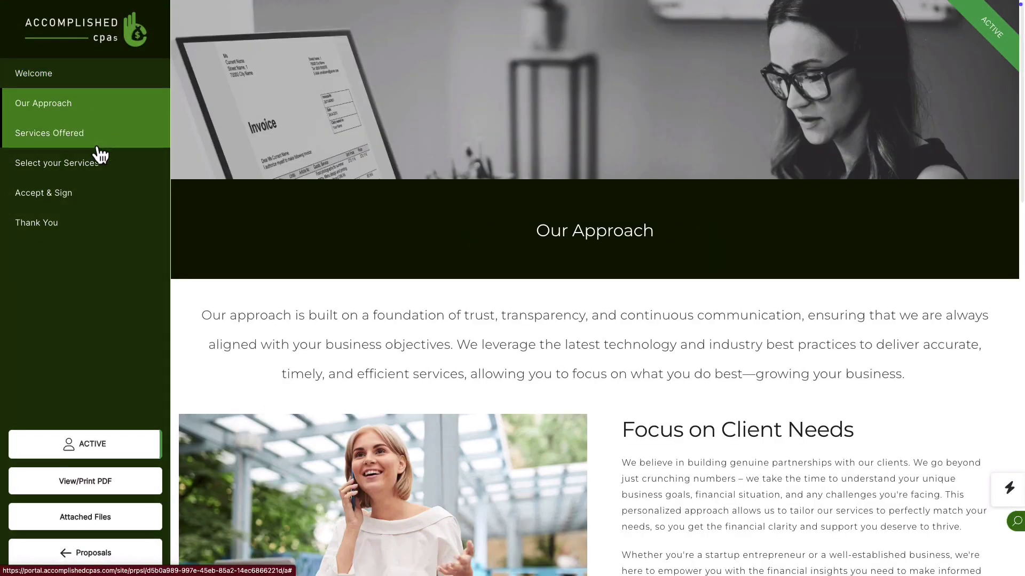
pyautogui.click(60, 163)
pyautogui.scroll(-5, 382, 410)
pyautogui.click(391, 168)
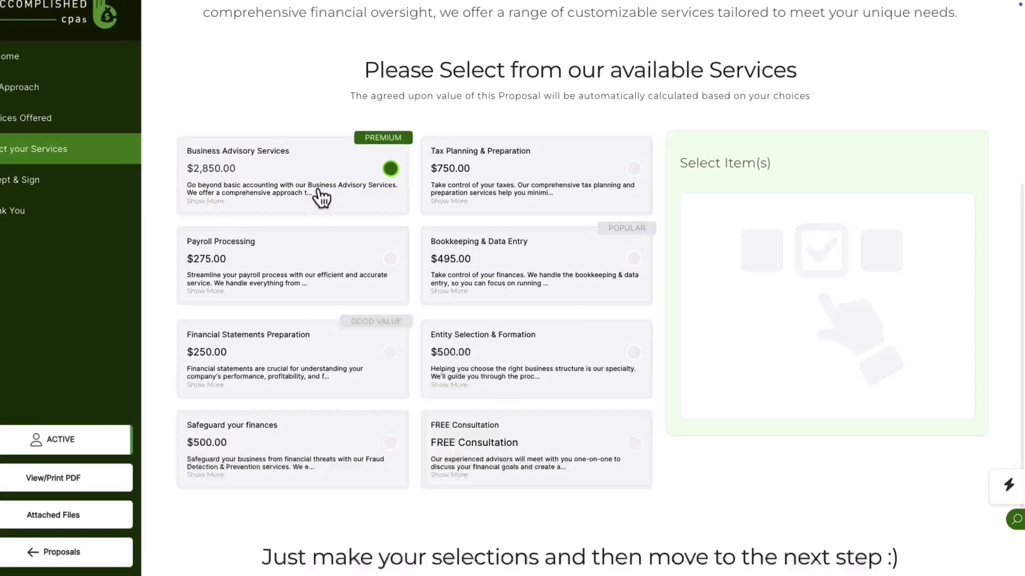
pyautogui.click(633, 168)
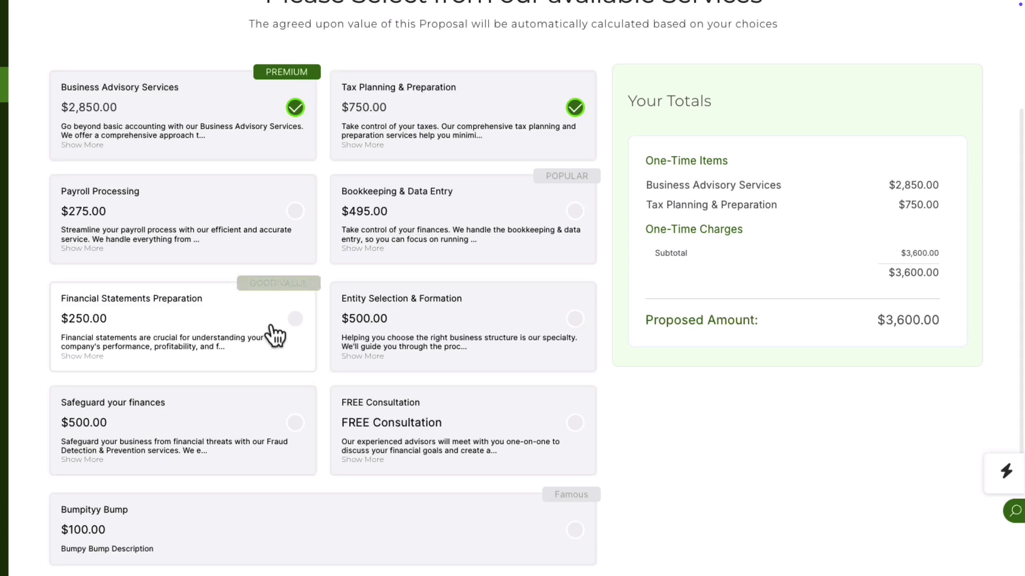
# Add Financial Statements Preparation, FREE Consultation and Safeguard your finances, then open Configure Automations.
pyautogui.click(275, 335)
pyautogui.click(387, 431)
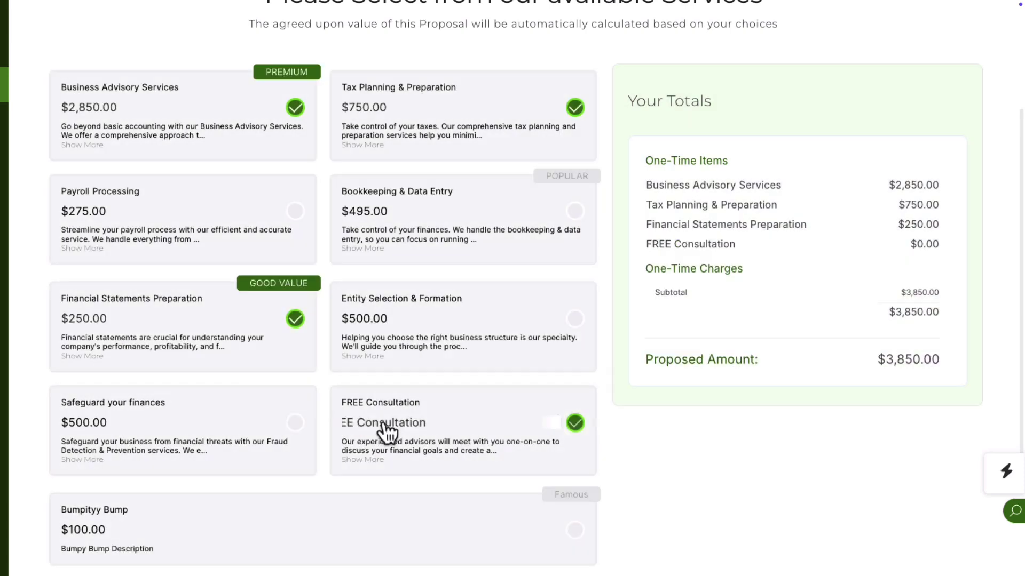
pyautogui.click(271, 437)
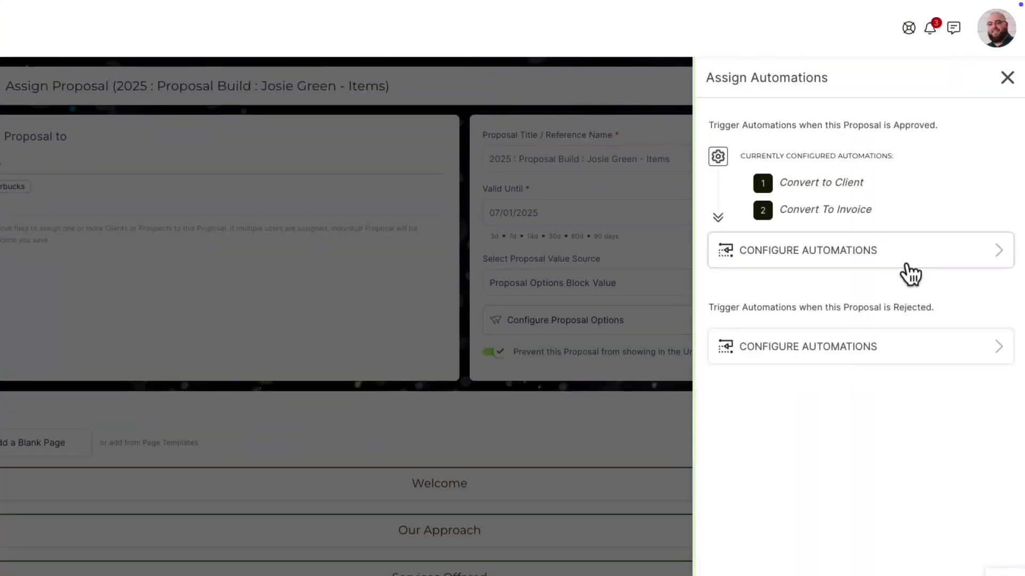
pyautogui.click(911, 268)
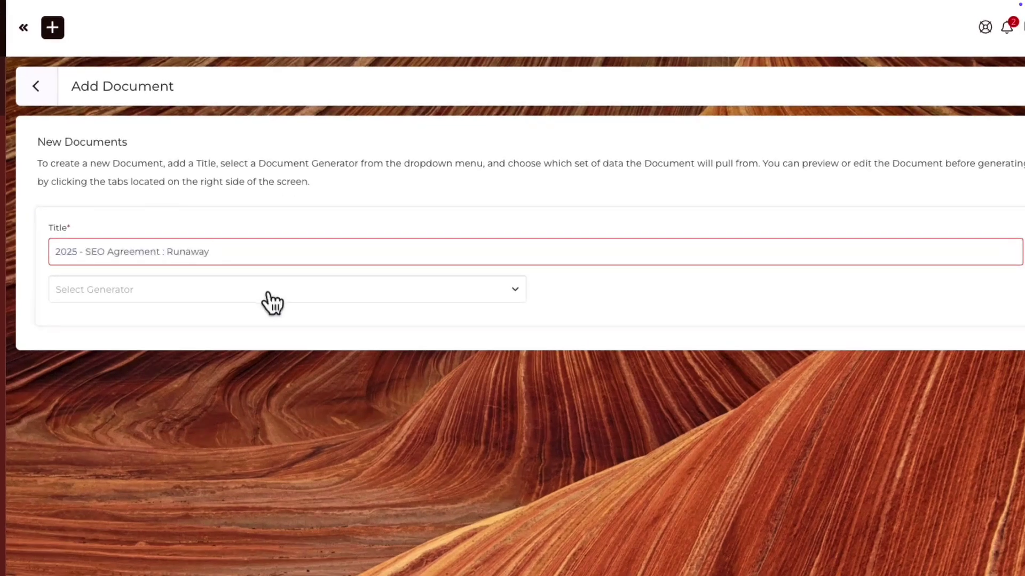
# Choose the SEO Proposal Contract generator and generate the document.
pyautogui.click(273, 290)
pyautogui.click(204, 402)
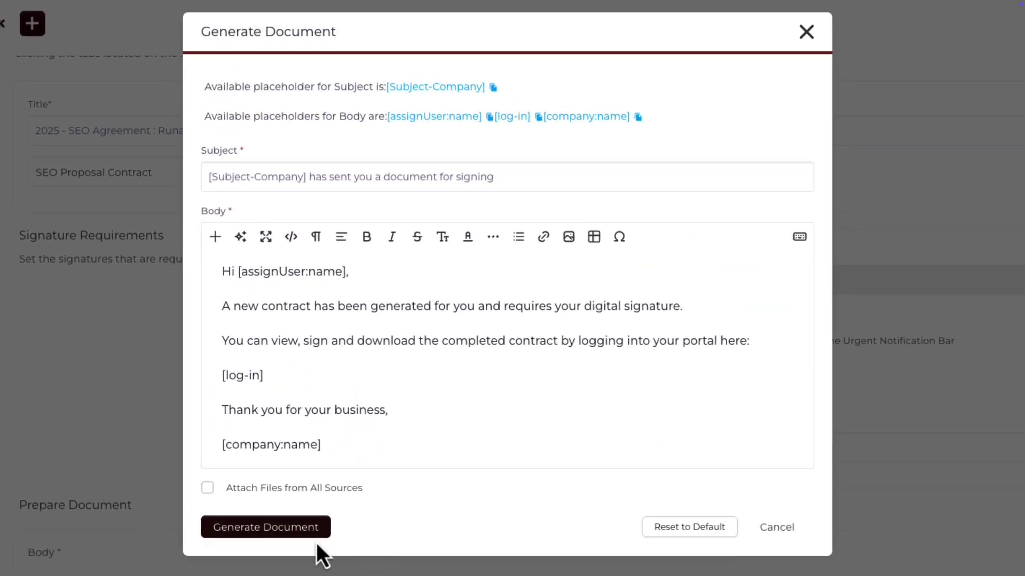
pyautogui.click(253, 511)
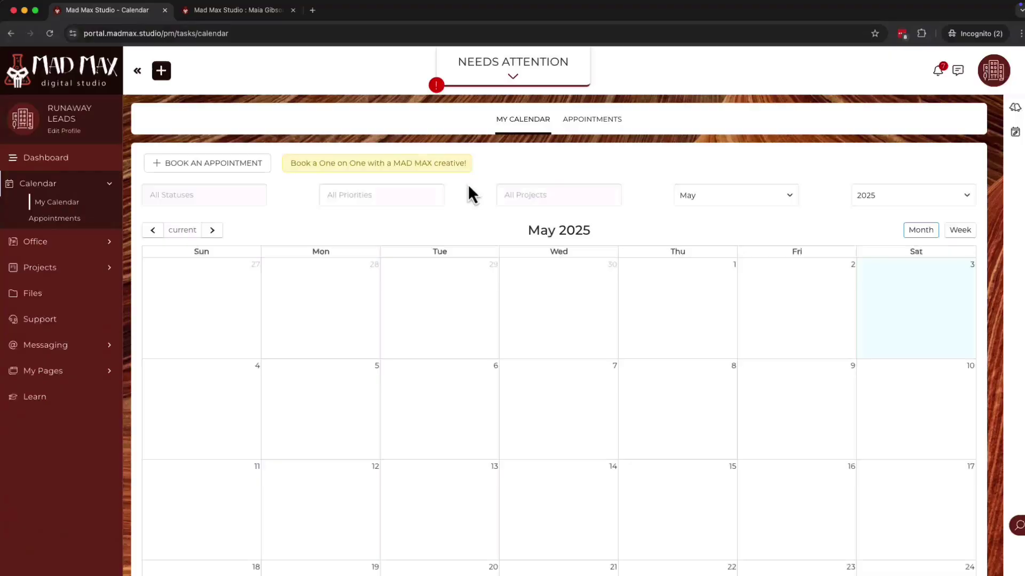
# Open the SEO agreement from Needs Attention and begin adding the client signature.
pyautogui.click(513, 75)
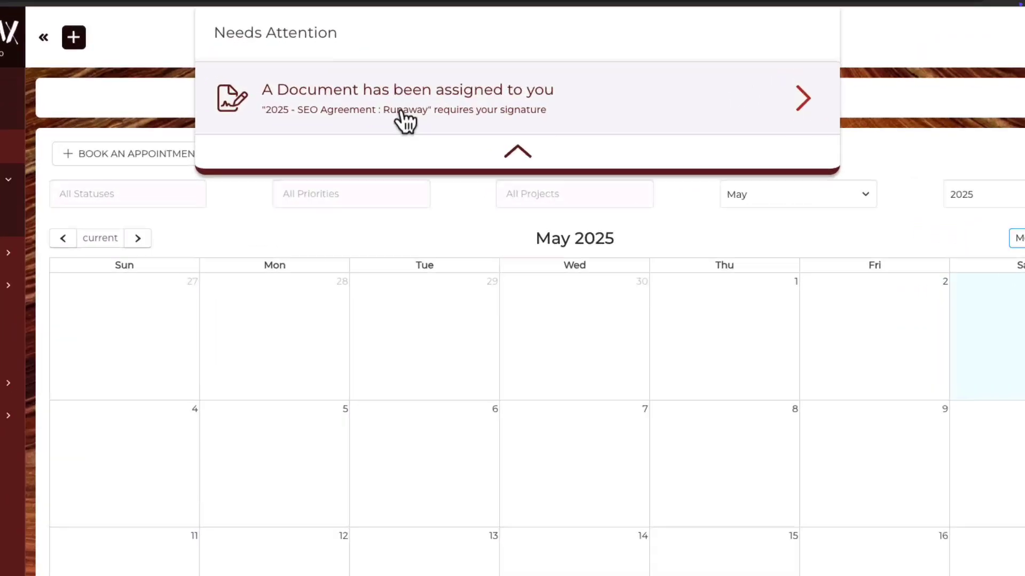
pyautogui.click(400, 114)
pyautogui.scroll(-5, 637, 353)
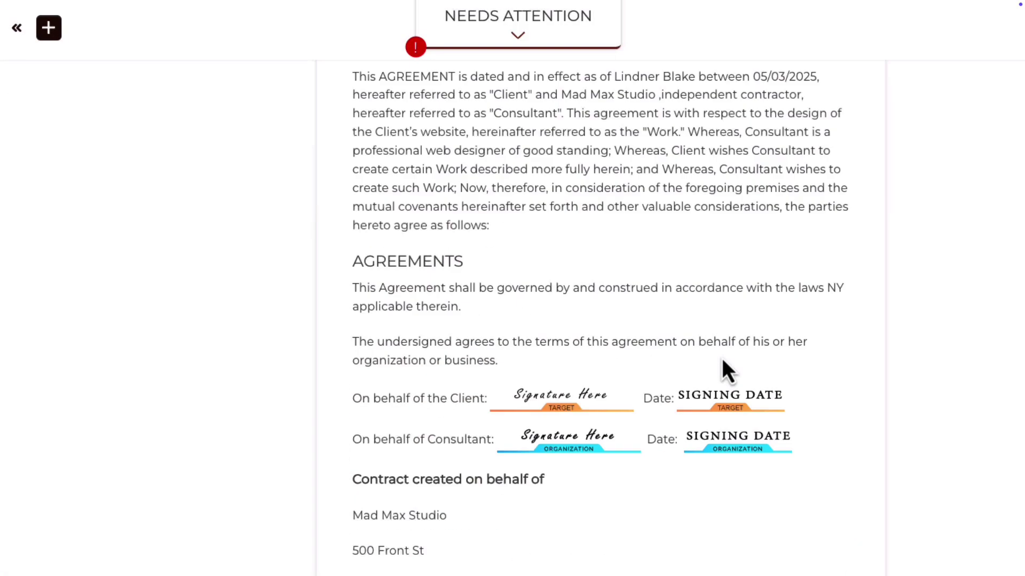
pyautogui.click(564, 396)
pyautogui.write('Milton Lin')
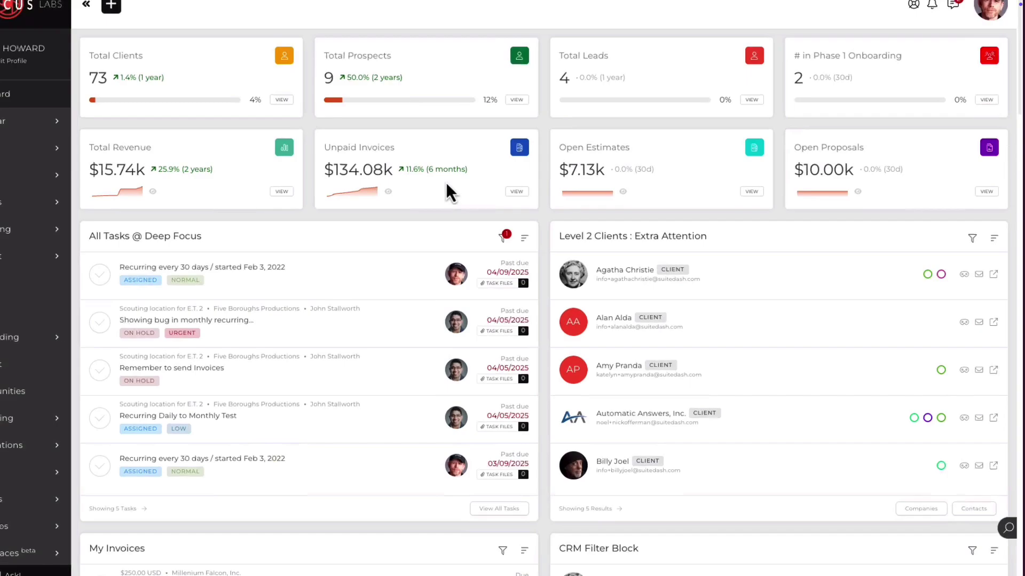
pyautogui.scroll(-3, 333, 309)
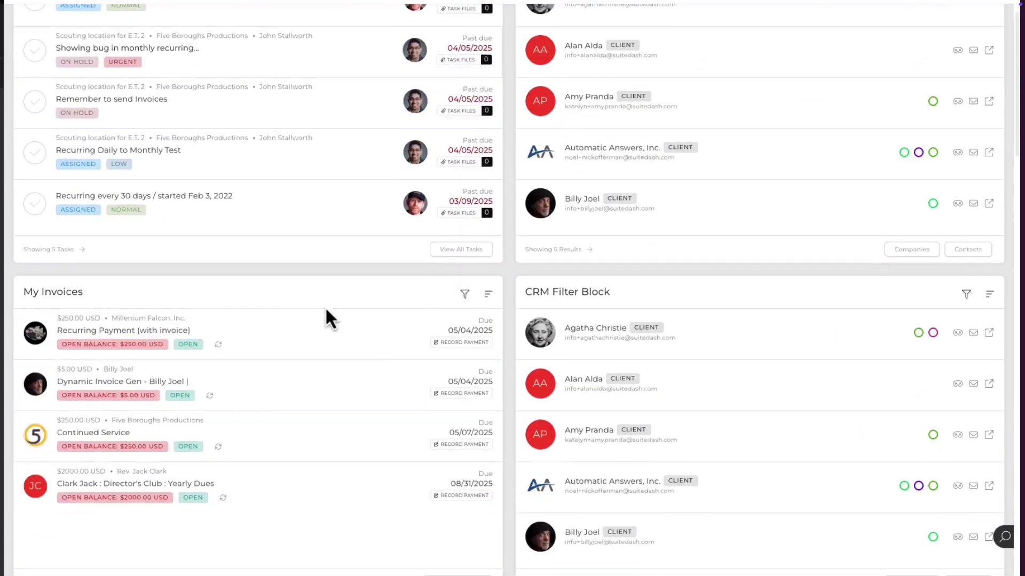
# Record and confirm a payment for the $5.00 invoice.
pyautogui.click(451, 395)
pyautogui.click(224, 473)
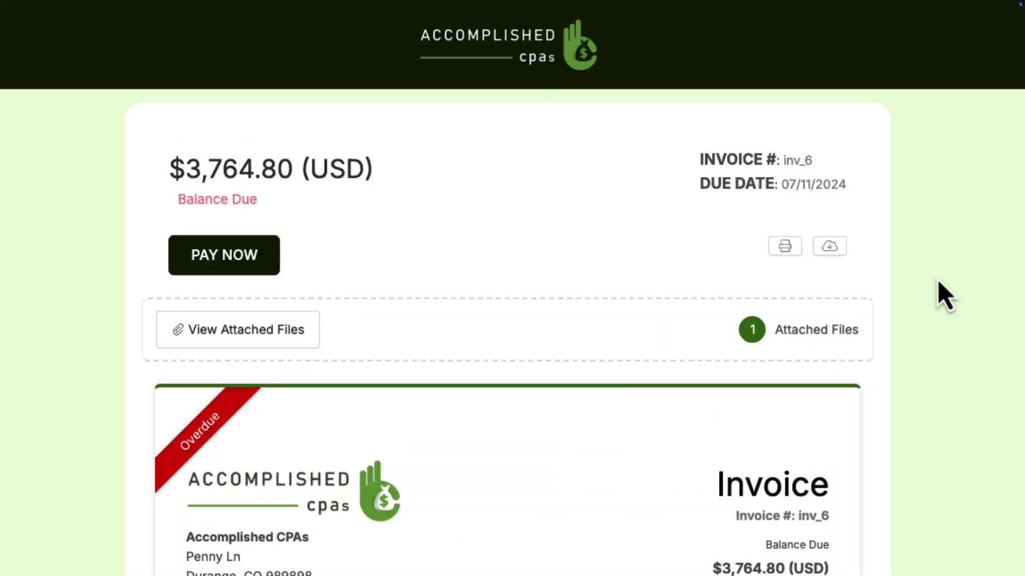
# View the invoice's attached files, mark a checklist task done, and save to continue.
pyautogui.click(235, 210)
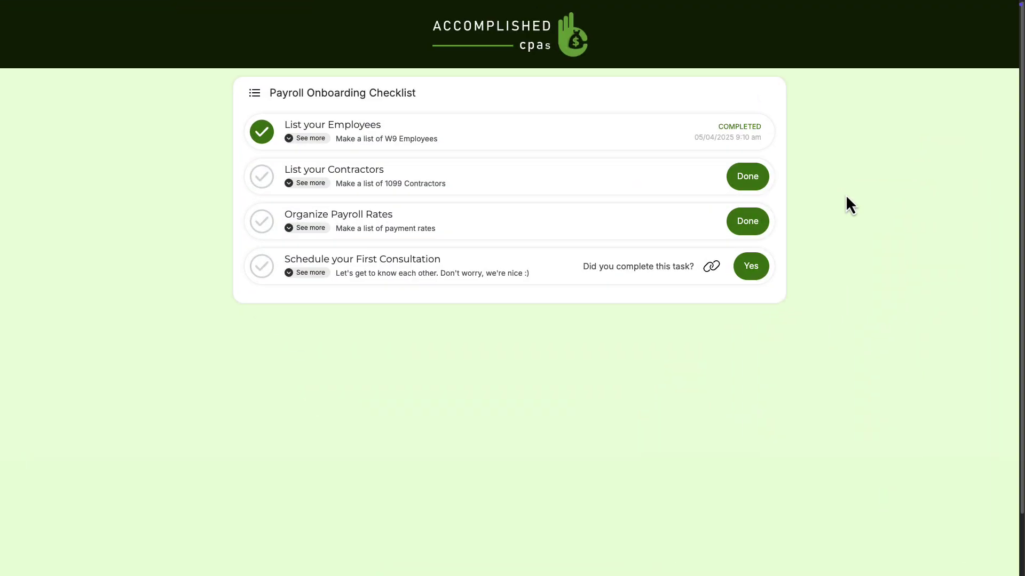
pyautogui.click(733, 189)
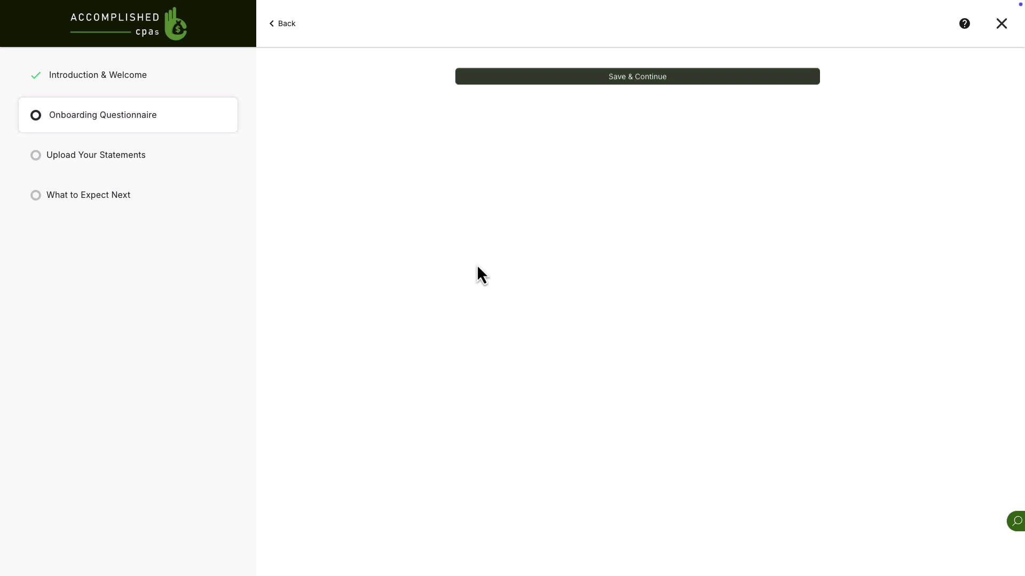
pyautogui.click(416, 198)
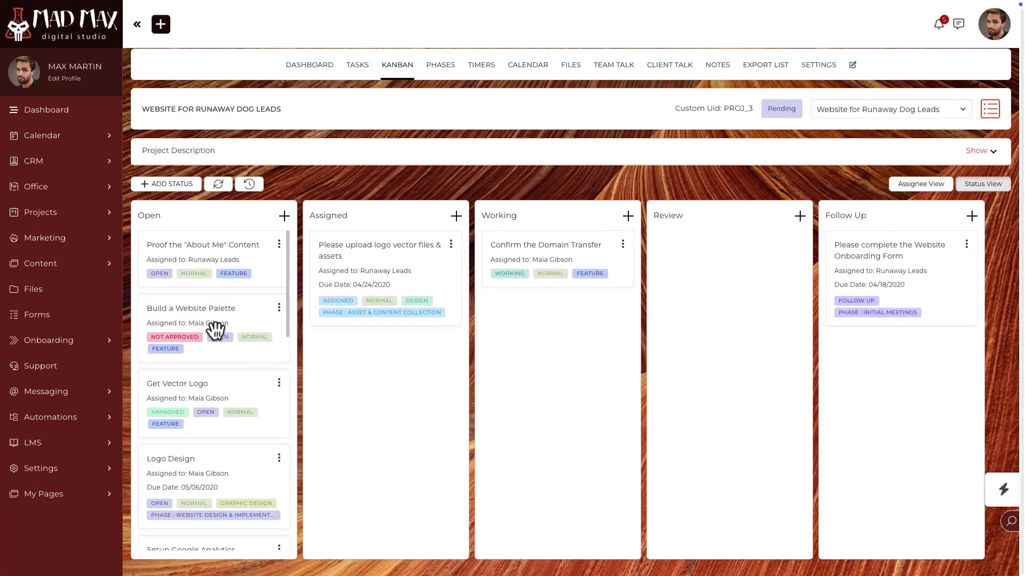
# Move Build a Website Palette down, Get Vector Logo to Assigned, and a card to Working.
pyautogui.moveTo(212, 324); pyautogui.dragTo(212, 420)
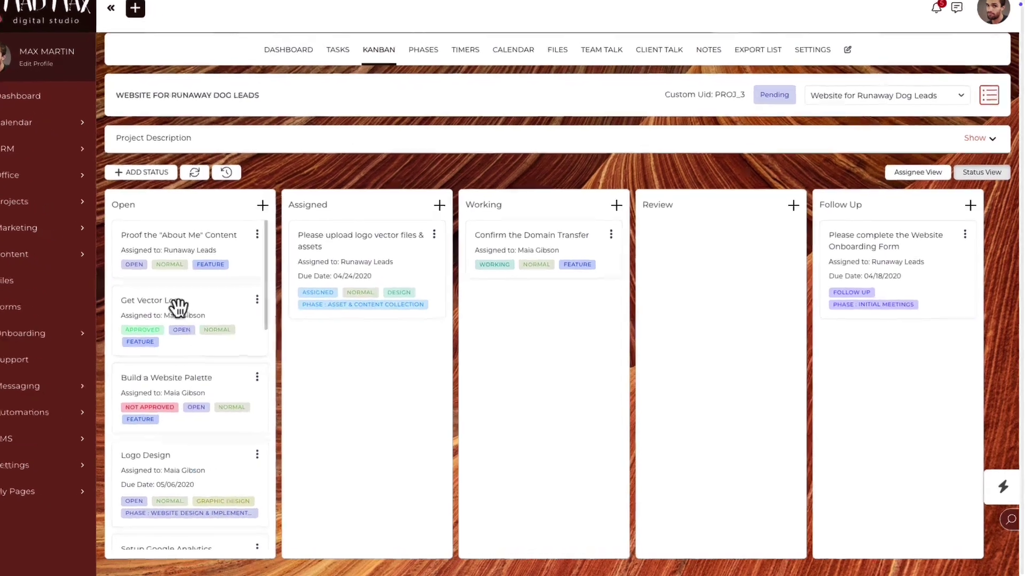
pyautogui.moveTo(178, 307); pyautogui.dragTo(344, 336)
pyautogui.moveTo(160, 464); pyautogui.dragTo(481, 313)
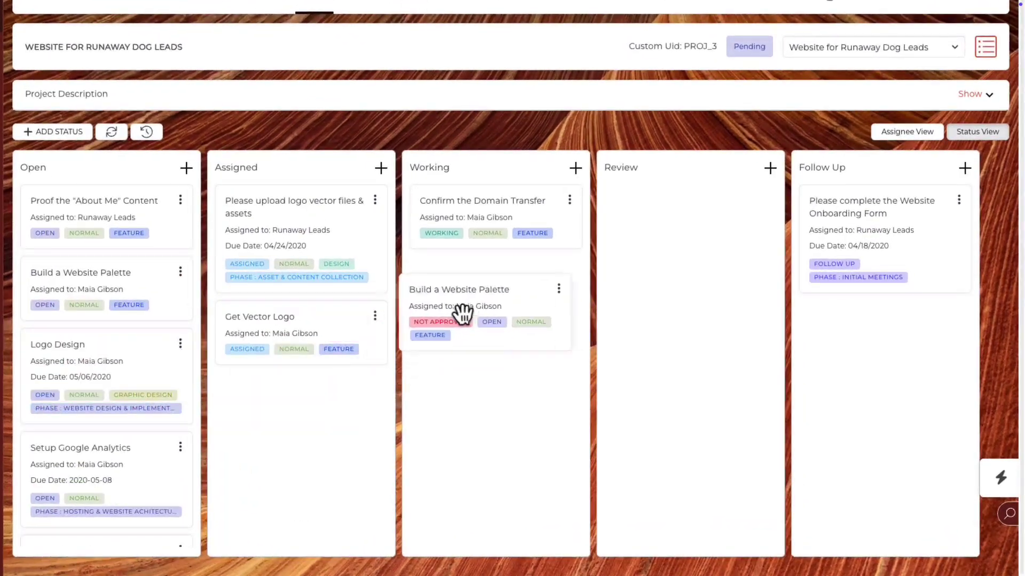
# Mark the Website Onboarding Form and Remember to send Invoices tasks complete.
pyautogui.click(829, 248)
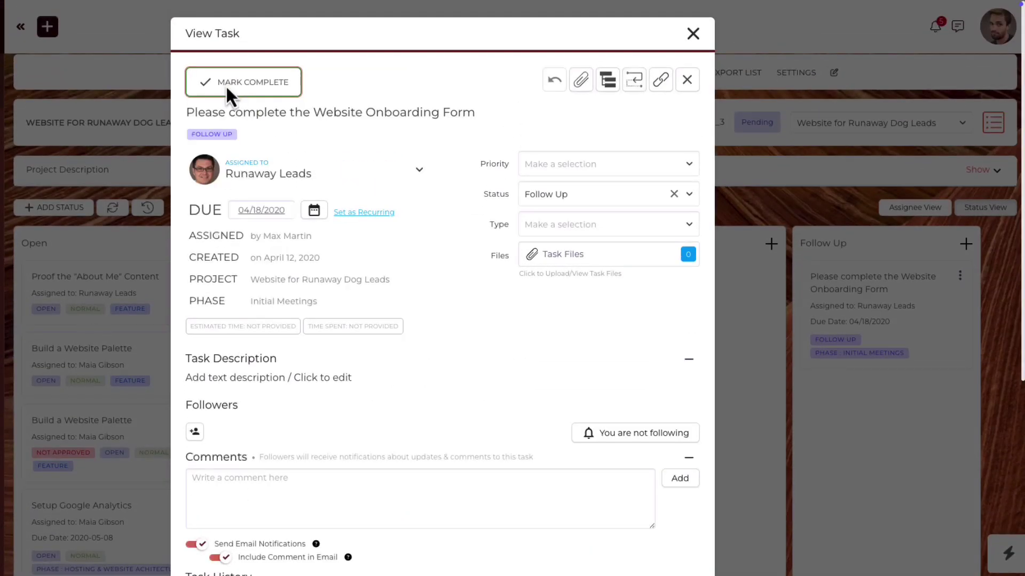
pyautogui.click(233, 84)
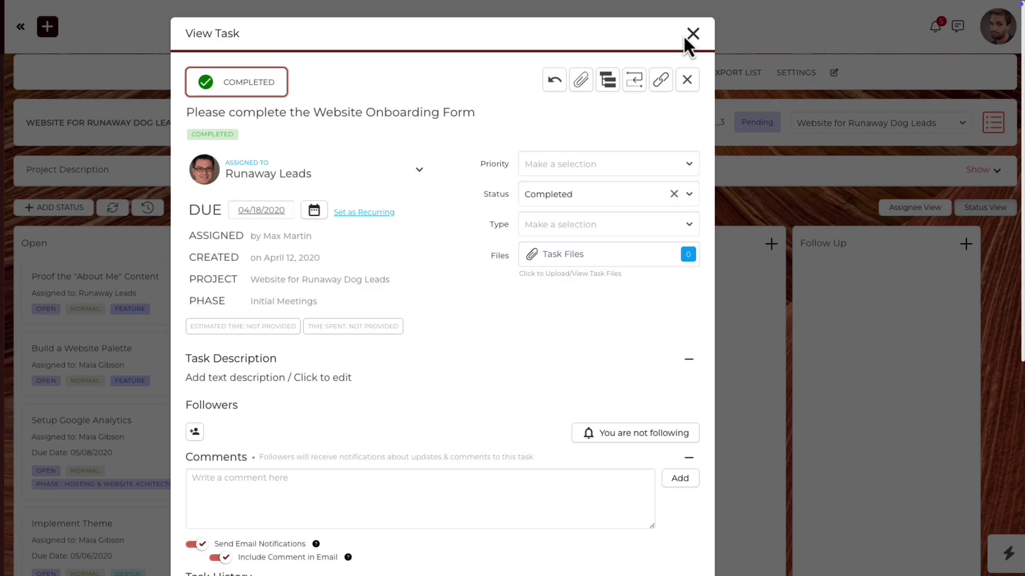
pyautogui.click(687, 40)
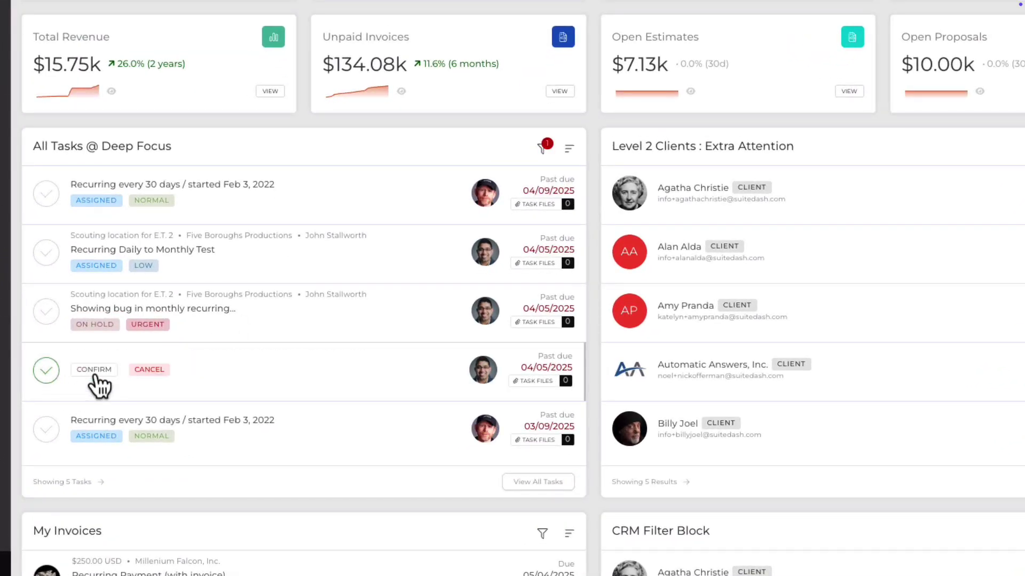
pyautogui.click(94, 369)
# Upload the four sample PDFs to the task's files.
pyautogui.click(512, 382)
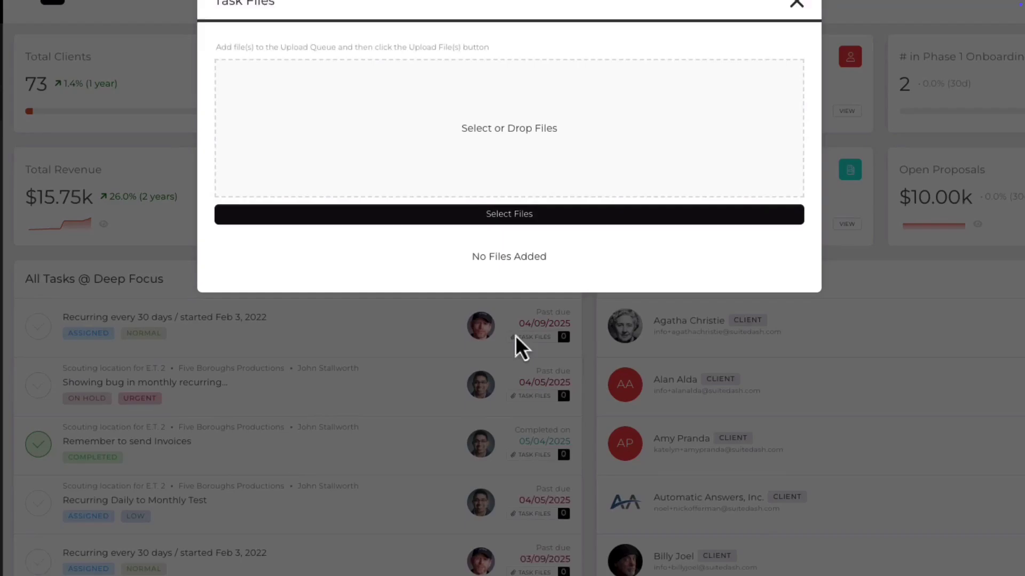
pyautogui.click(505, 263)
pyautogui.moveTo(525, 575); pyautogui.dragTo(184, 223)
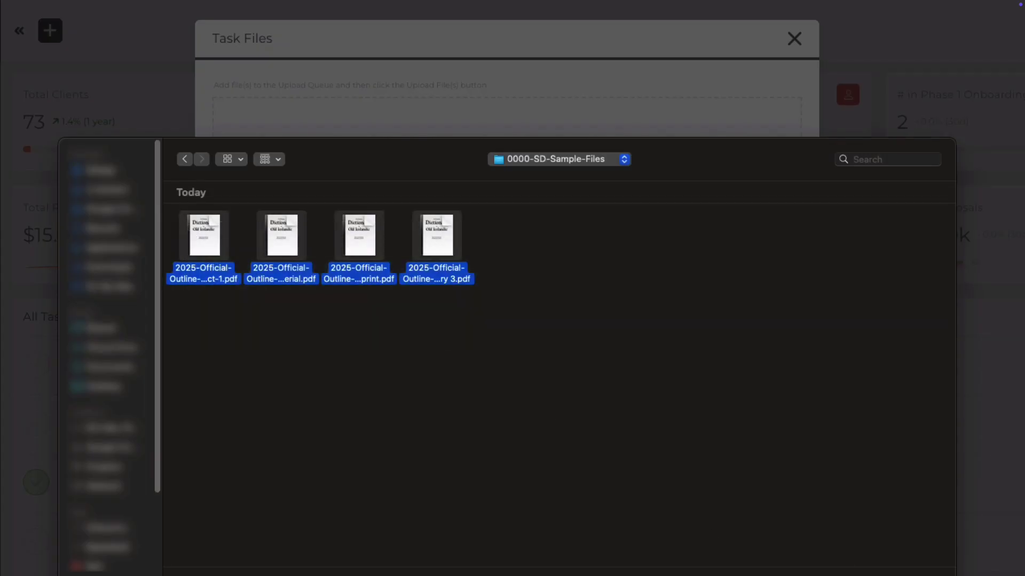
pyautogui.press('Return')
pyautogui.click(332, 259)
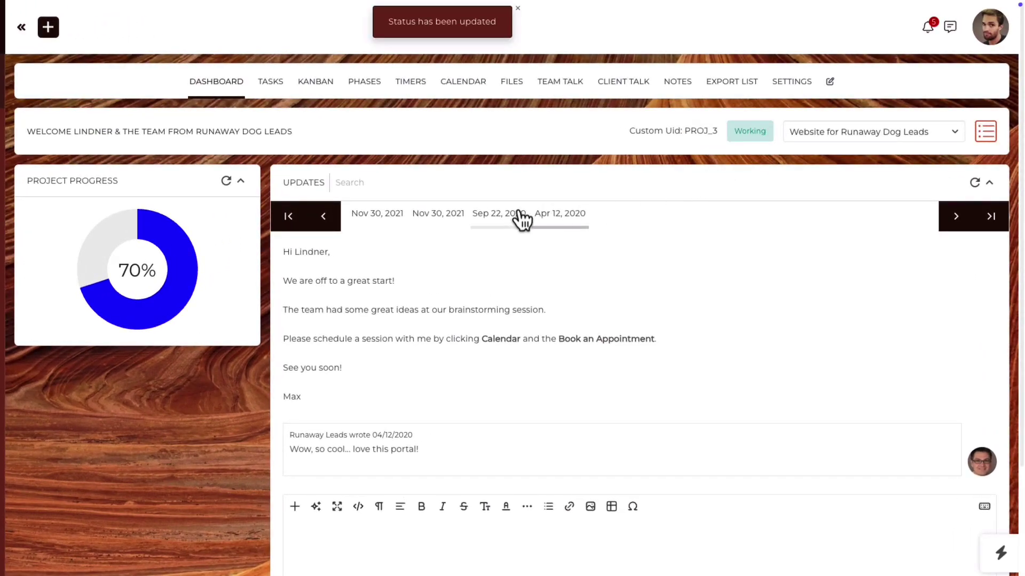
# Open the Sep 22, 2020 update and post a 'Nice!' reply.
pyautogui.click(498, 213)
pyautogui.scroll(-2, 392, 464)
pyautogui.click(352, 538)
pyautogui.write('Nic')
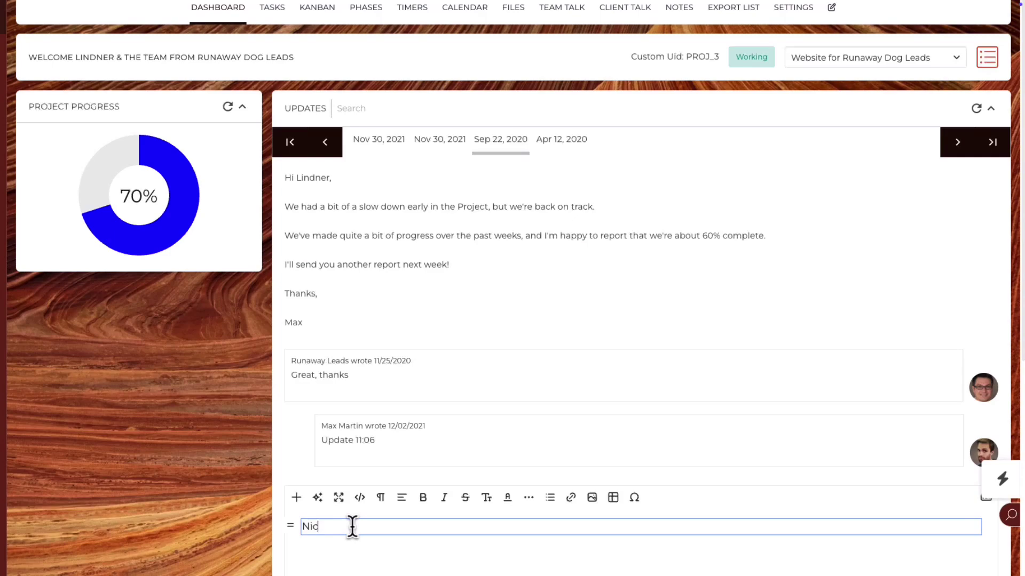
pyautogui.write('e!')
pyautogui.click(336, 491)
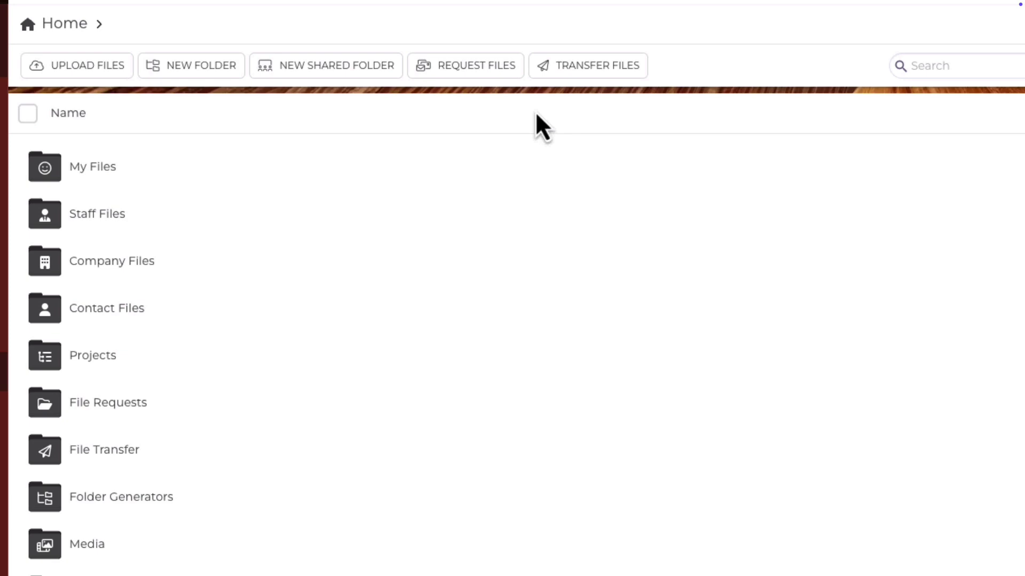
# Upload the four project outline PDFs to Company Files > Lovely Brands > Target File Cabinet > Outbound.
pyautogui.click(112, 261)
pyautogui.click(120, 312)
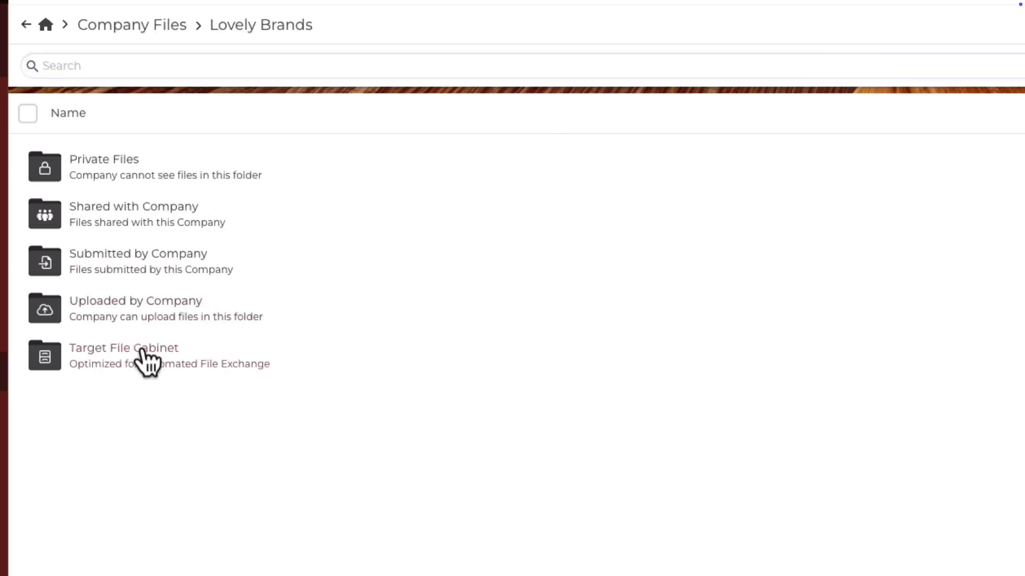
pyautogui.click(149, 361)
pyautogui.click(59, 215)
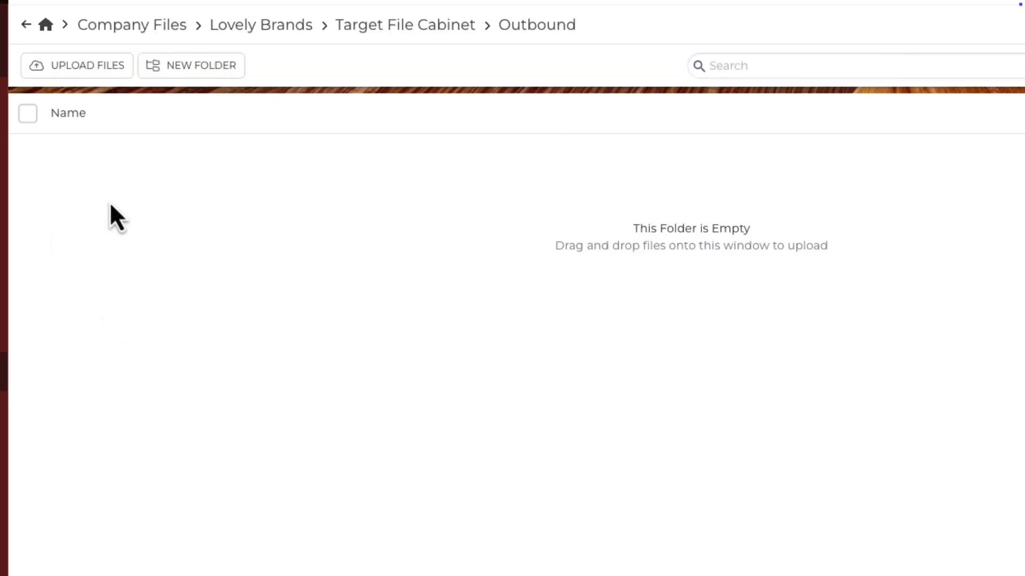
pyautogui.click(87, 65)
pyautogui.press('Return')
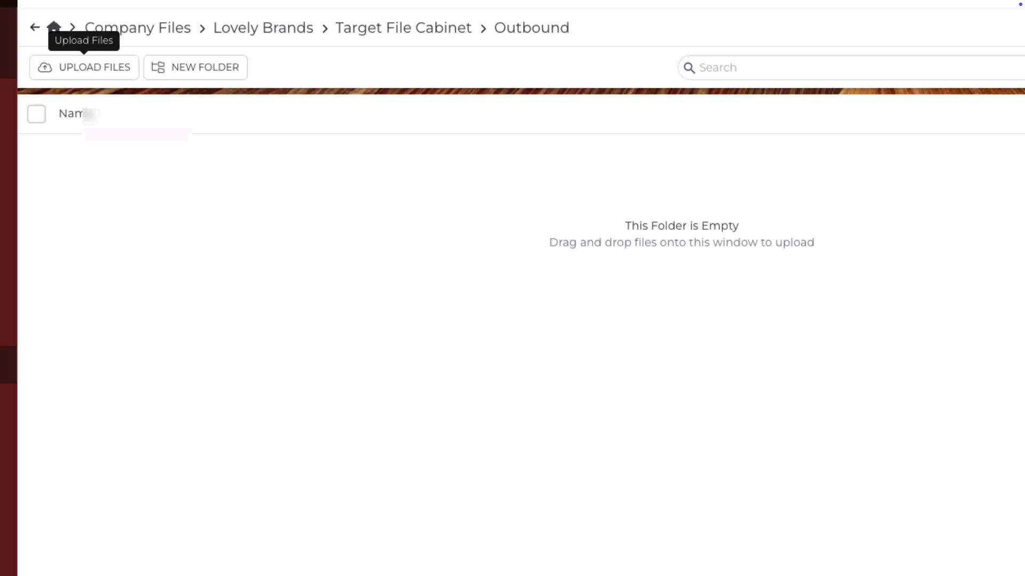
pyautogui.click(639, 538)
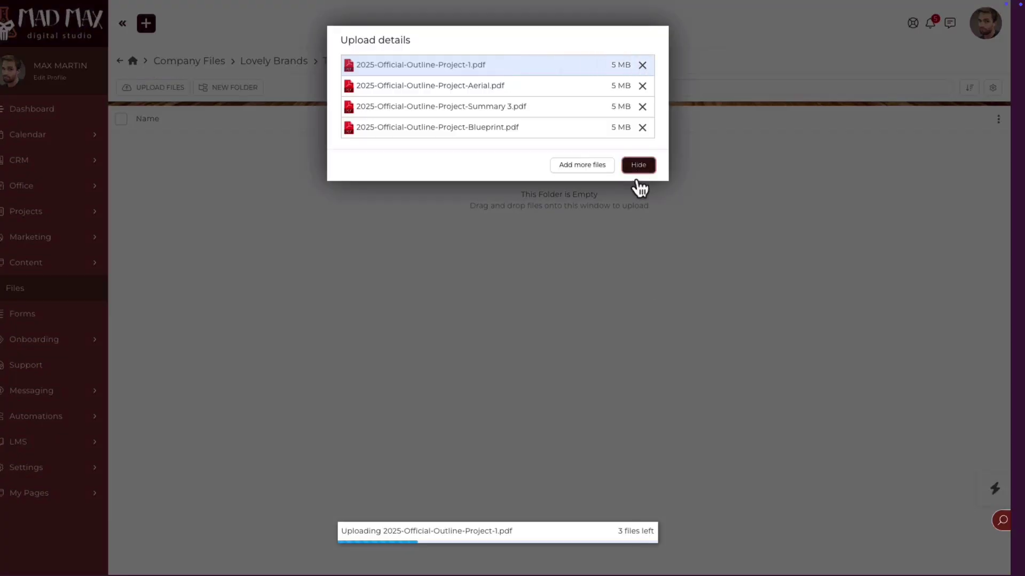
# Hide the upload details and mark the tax returns download task completed.
pyautogui.click(638, 166)
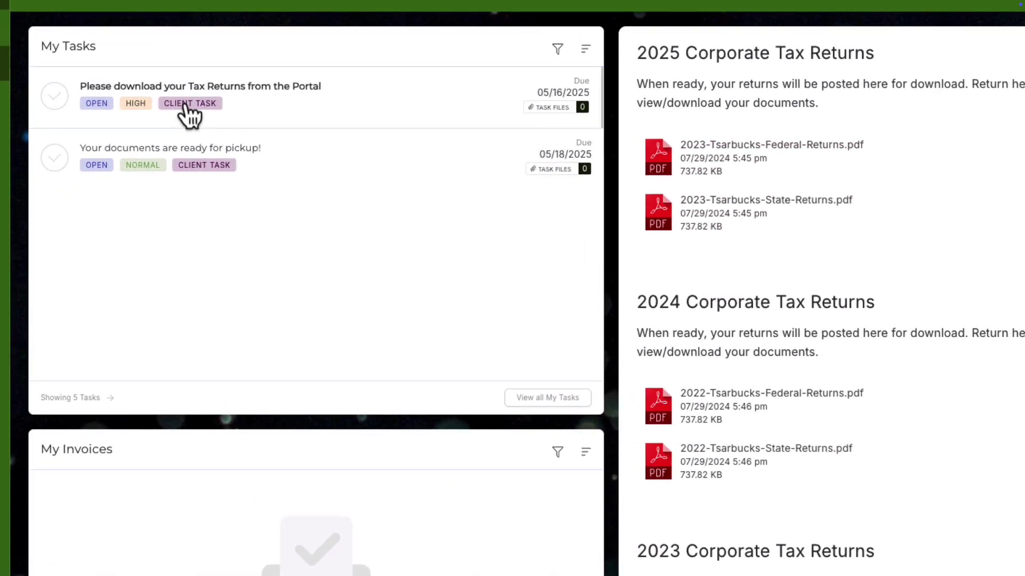
pyautogui.click(55, 96)
pyautogui.click(104, 96)
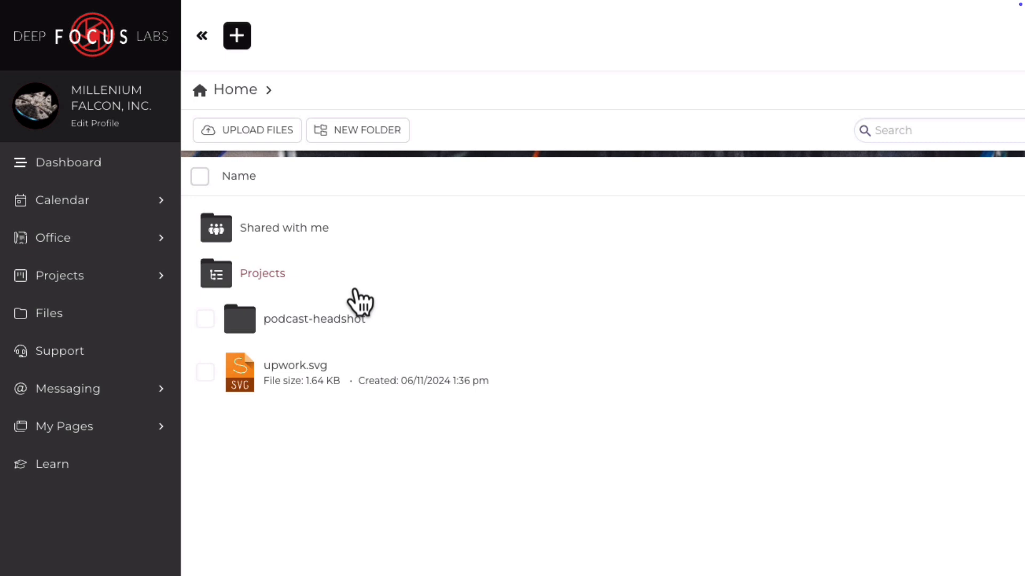
# Browse The Abyss 2 project folder and its Tasks subfolder, then go back.
pyautogui.click(360, 302)
pyautogui.click(306, 410)
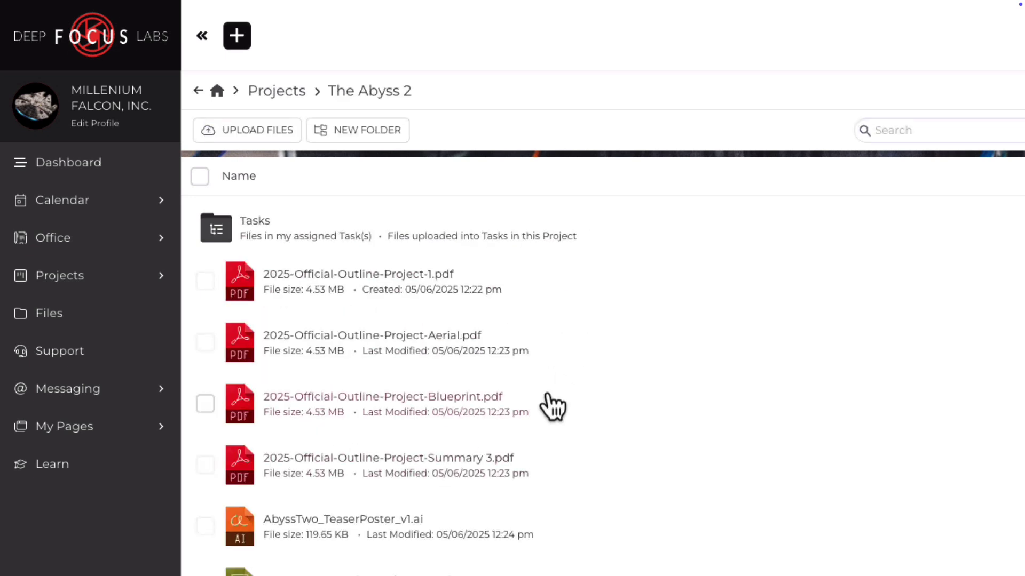
pyautogui.click(298, 241)
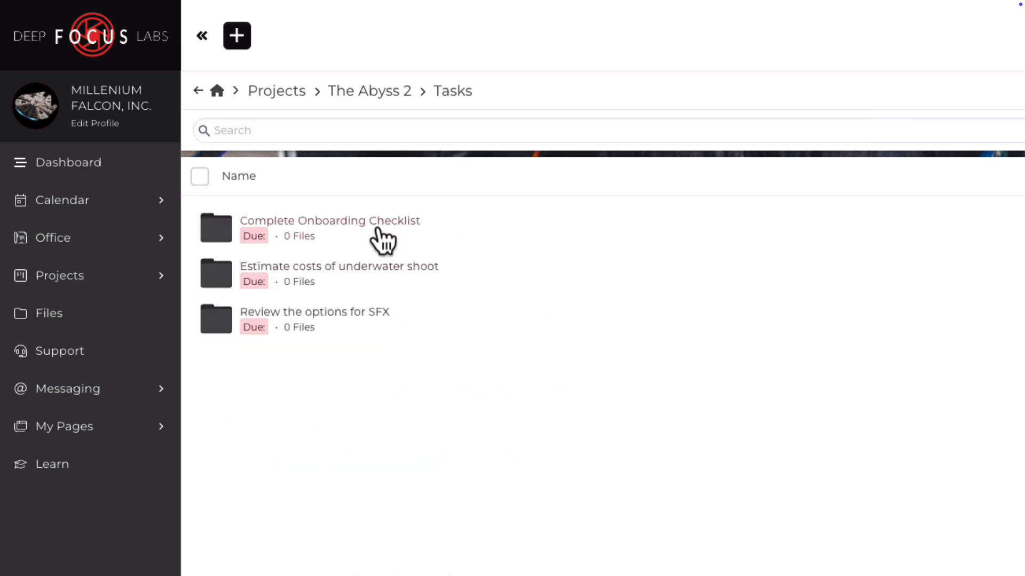
pyautogui.click(352, 94)
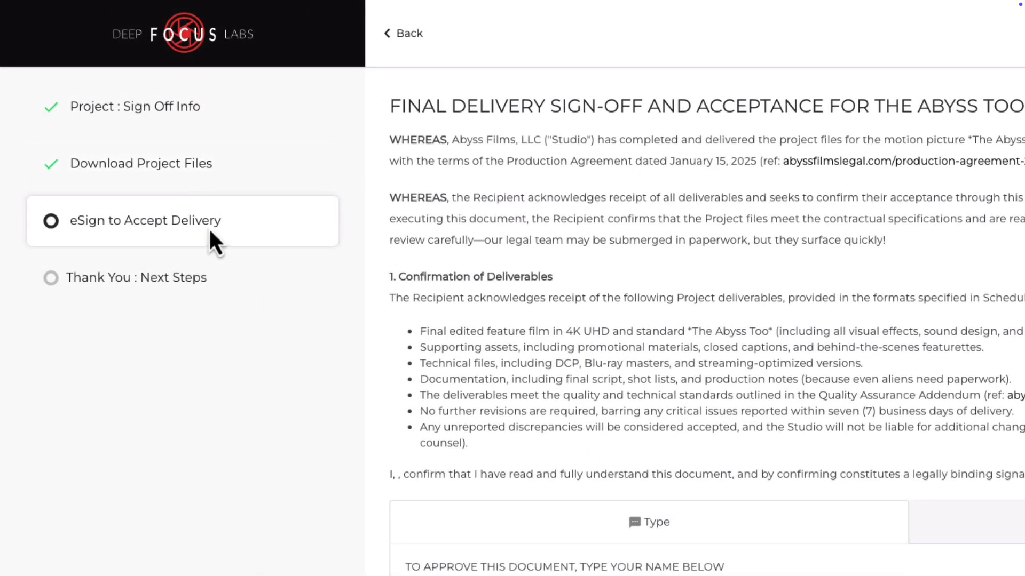
# Enter the signer's name, draw and confirm the signature, and complete the delivery sign-off.
pyautogui.click(213, 403)
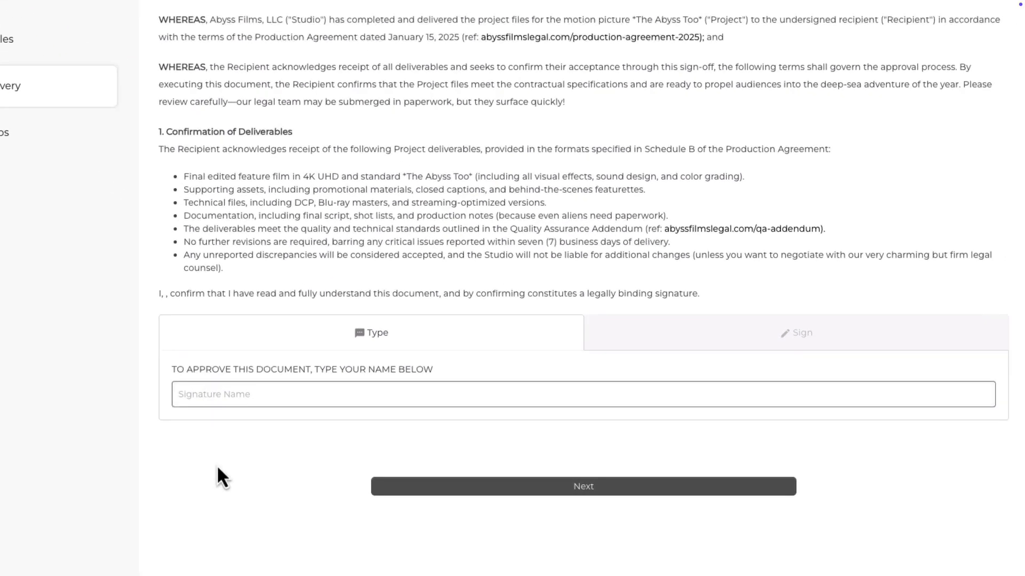
pyautogui.write('Harrison Ford')
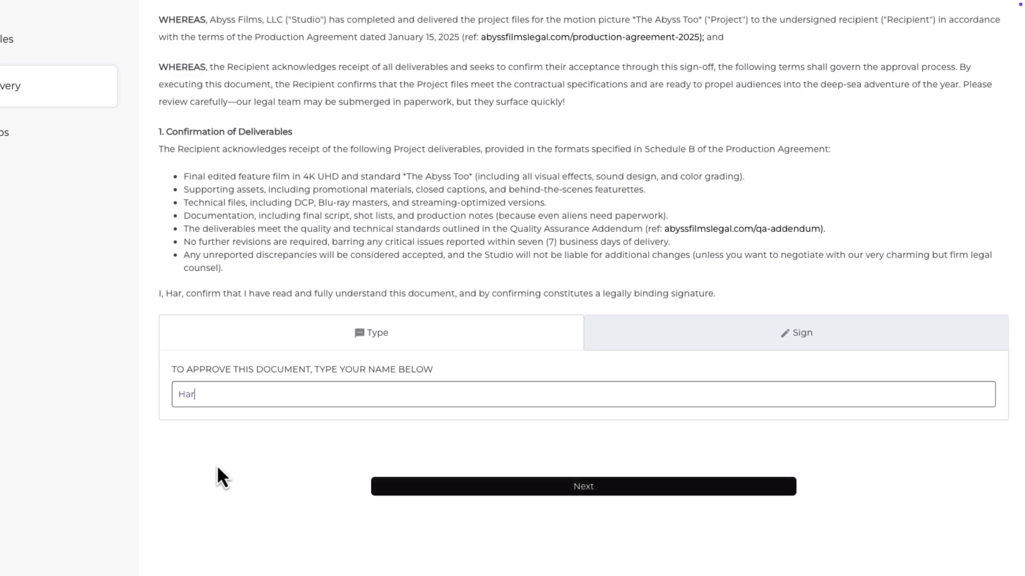
pyautogui.click(504, 489)
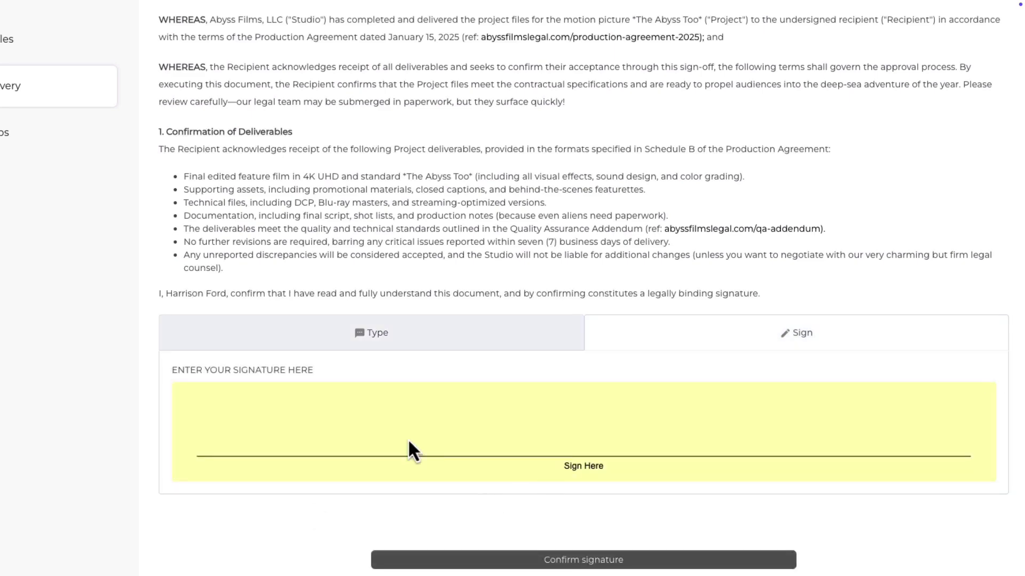
pyautogui.click(583, 559)
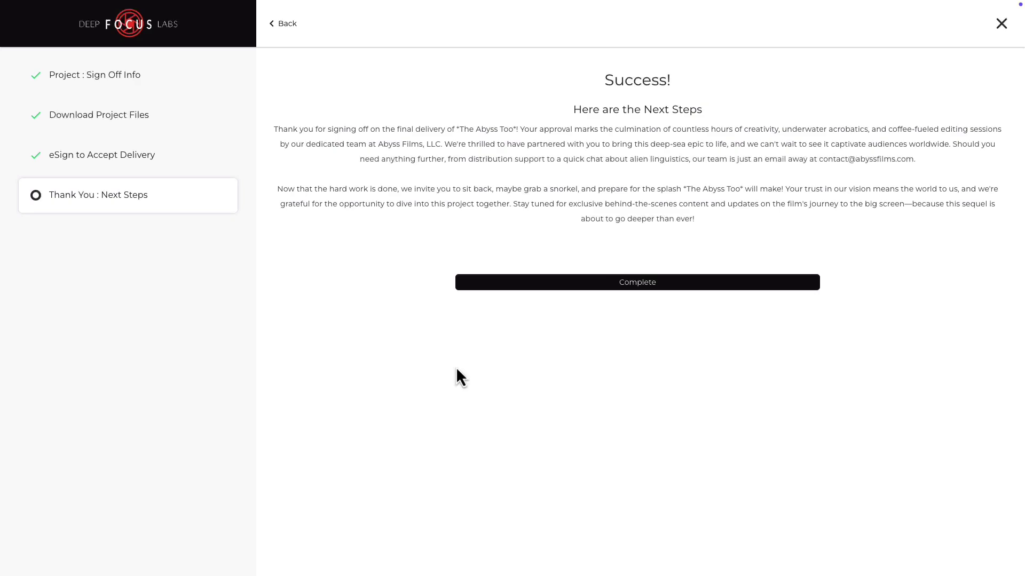
pyautogui.click(526, 282)
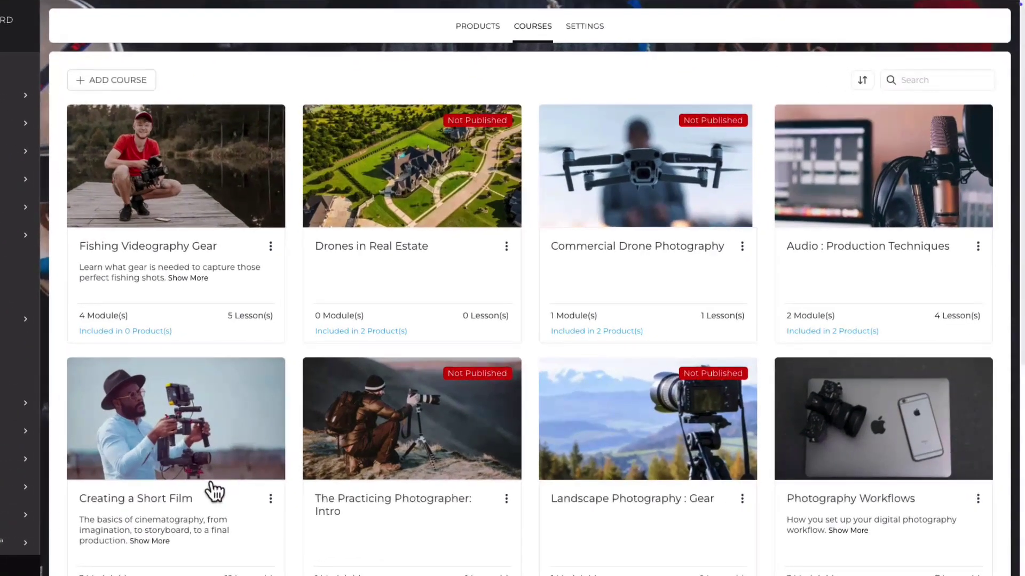
# Preview Creating a Short Film as a participant, expanding Producing Feature Films and The Producer's Role.
pyautogui.click(215, 490)
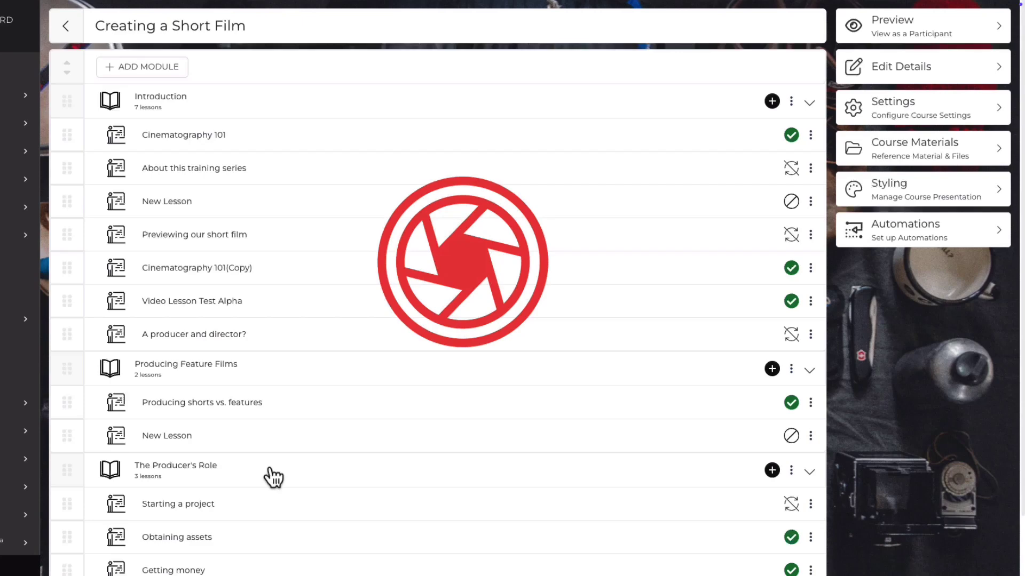
pyautogui.click(875, 28)
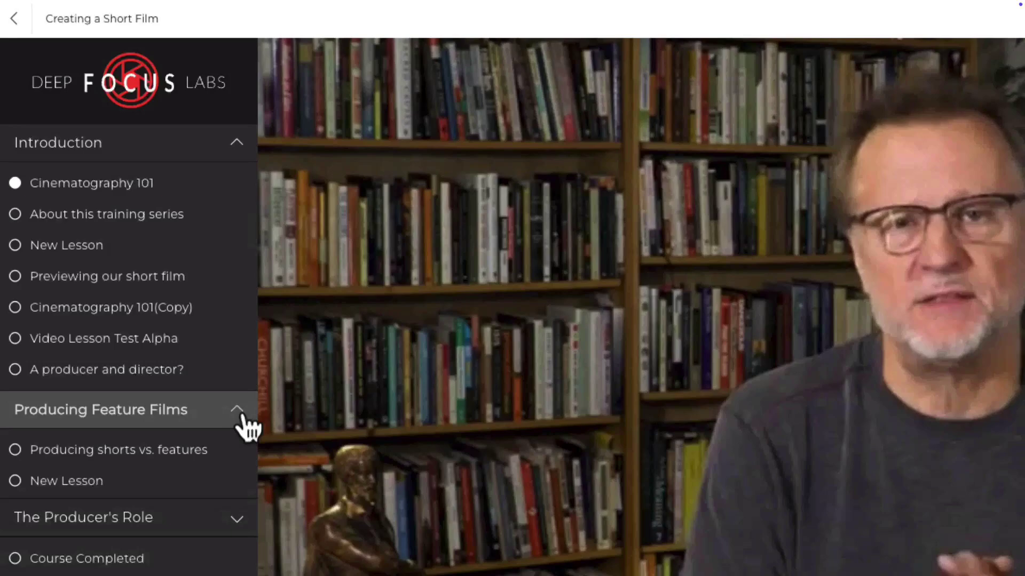
pyautogui.click(238, 411)
pyautogui.click(237, 450)
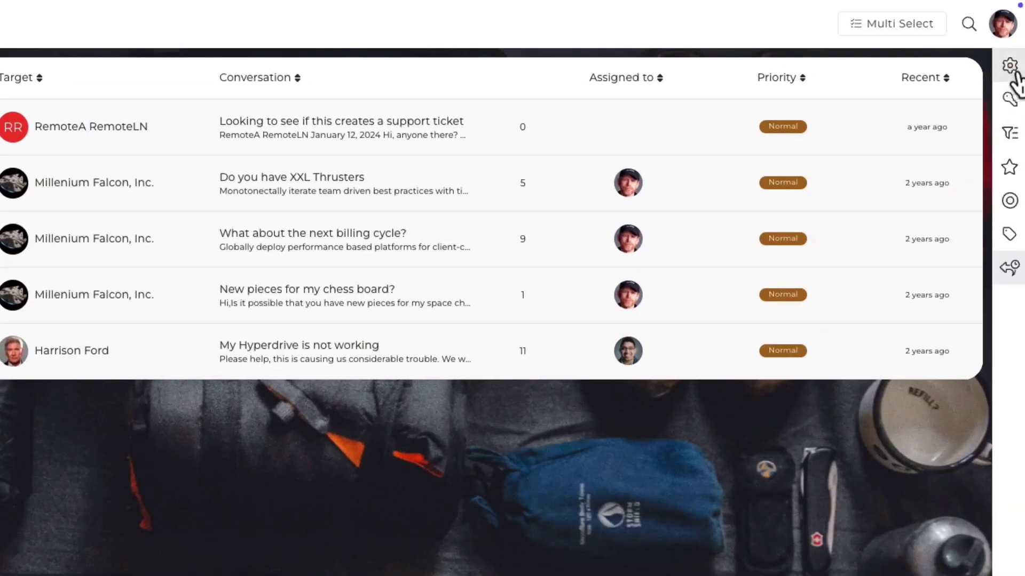
# Review the support inbox's permissions, inbox management, priority, status and tag settings.
pyautogui.click(1010, 67)
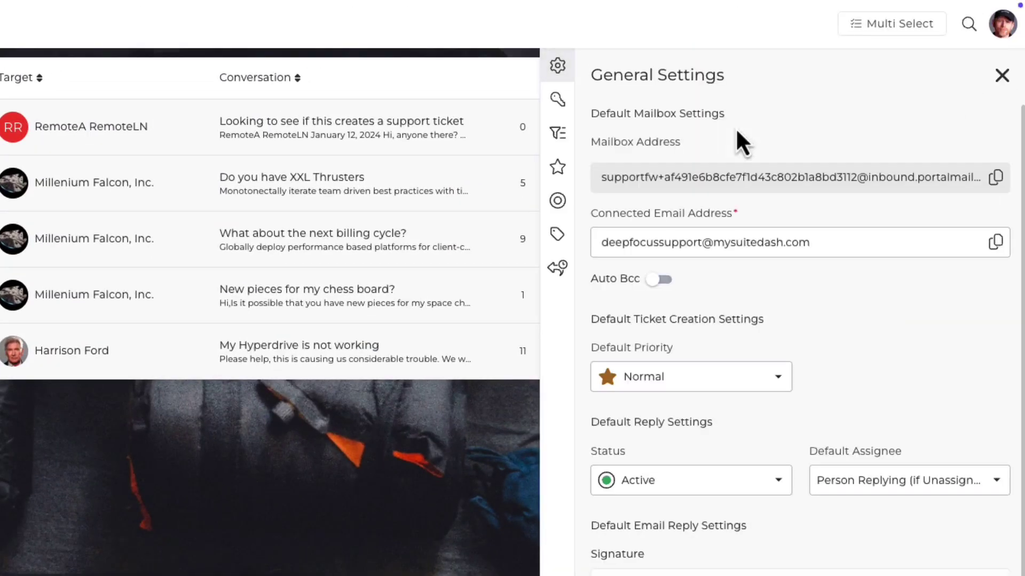
pyautogui.click(557, 99)
pyautogui.click(557, 133)
pyautogui.click(557, 167)
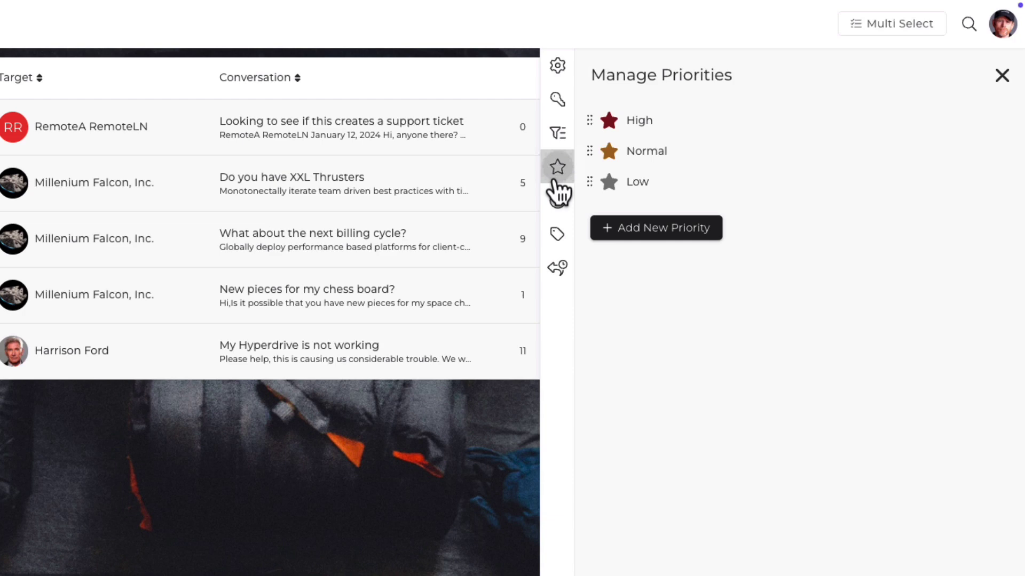
pyautogui.click(557, 201)
pyautogui.click(557, 234)
# View the saved replies, then start a new support ticket with a subject and body.
pyautogui.click(557, 267)
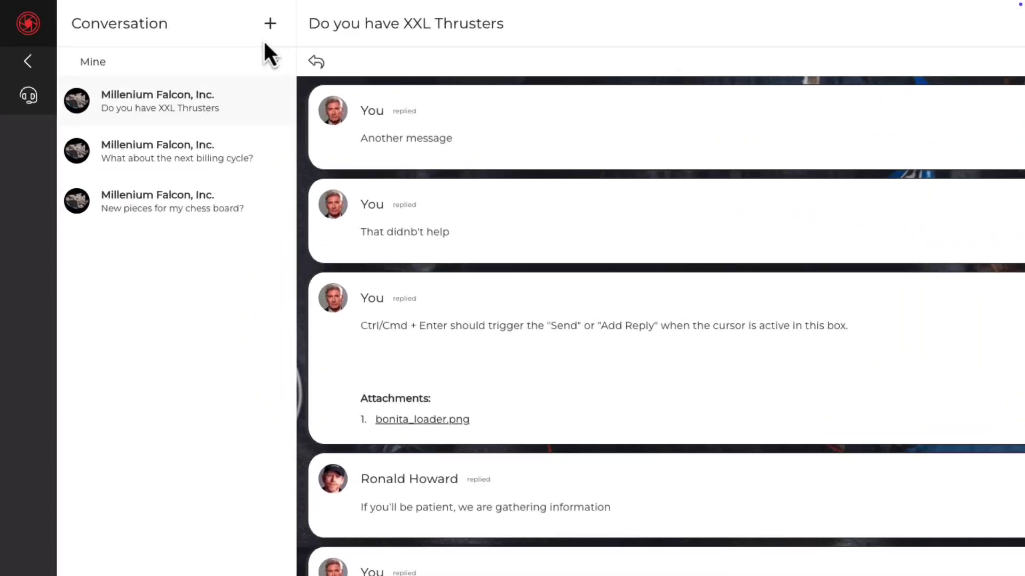
pyautogui.click(342, 33)
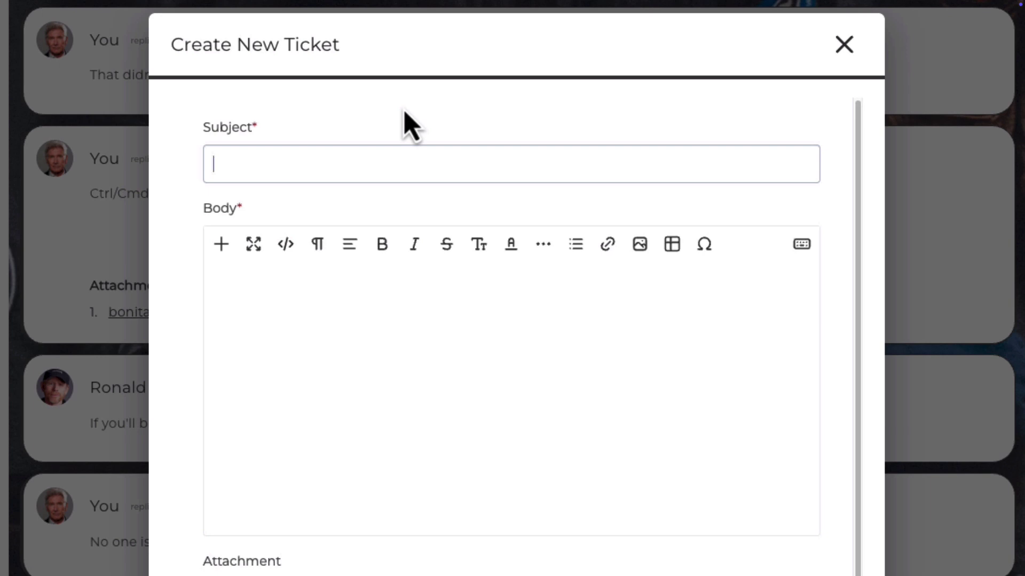
pyautogui.write('New ticket subject')
pyautogui.press('Tab')
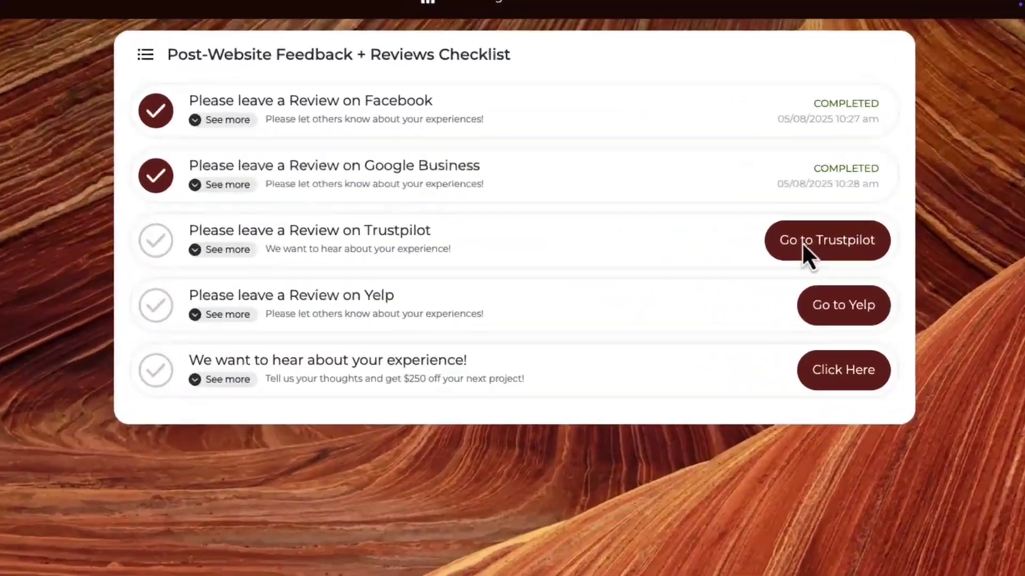
# Go through the Trustpilot review step, then open the Yelp review page.
pyautogui.click(725, 220)
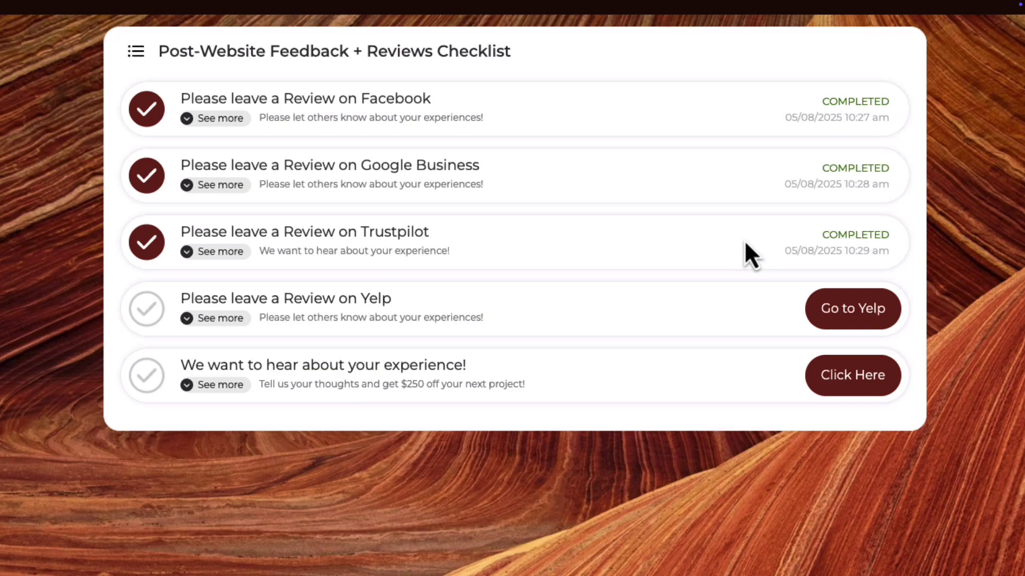
pyautogui.click(850, 310)
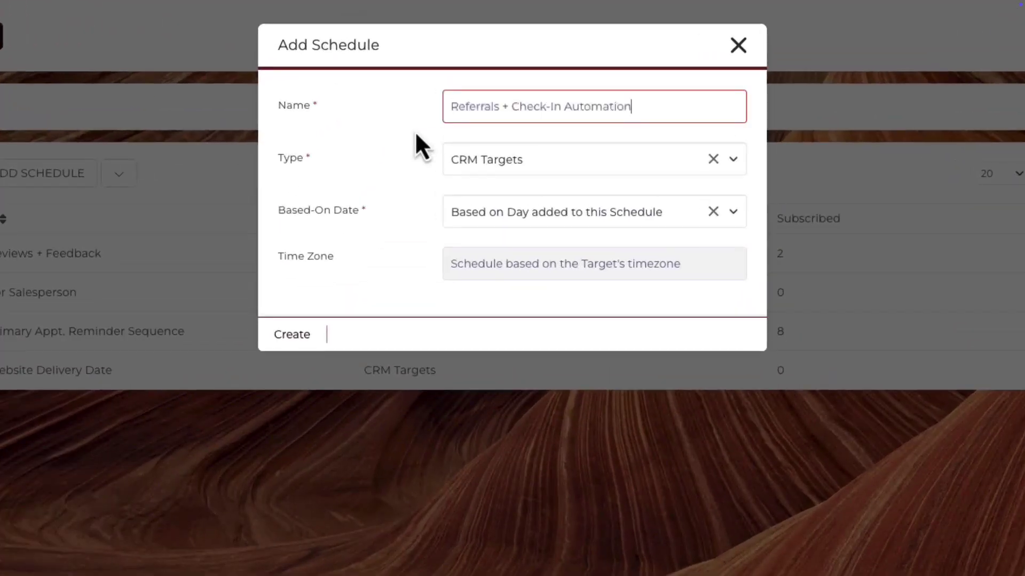
# Create the Referrals + Check-In schedule with a named 14-day drip, then open 12-month check-in automations.
pyautogui.click(292, 334)
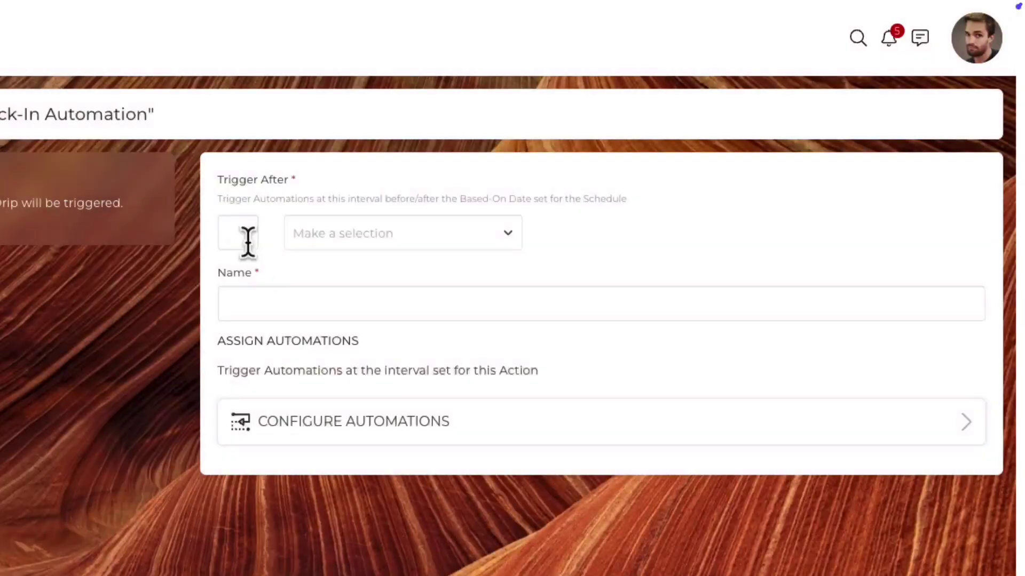
pyautogui.write('14')
pyautogui.click(403, 233)
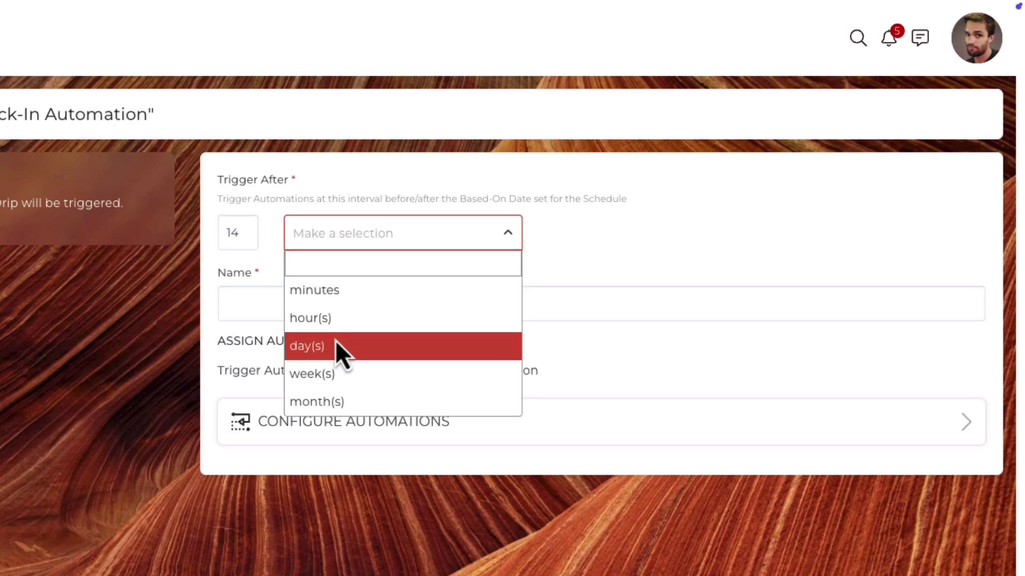
pyautogui.click(335, 346)
pyautogui.click(405, 304)
pyautogui.write('Ask for Referrals')
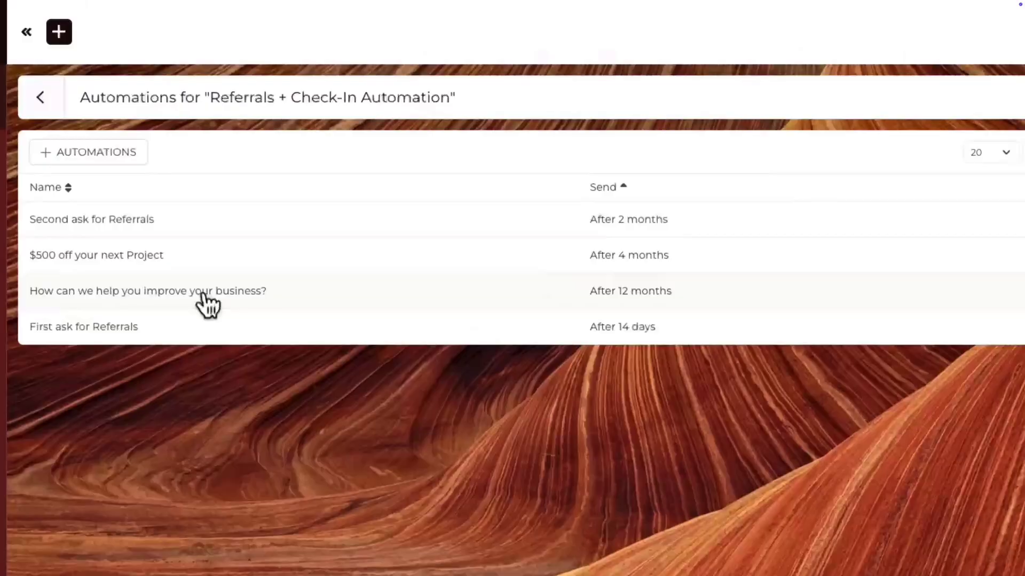
pyautogui.click(202, 295)
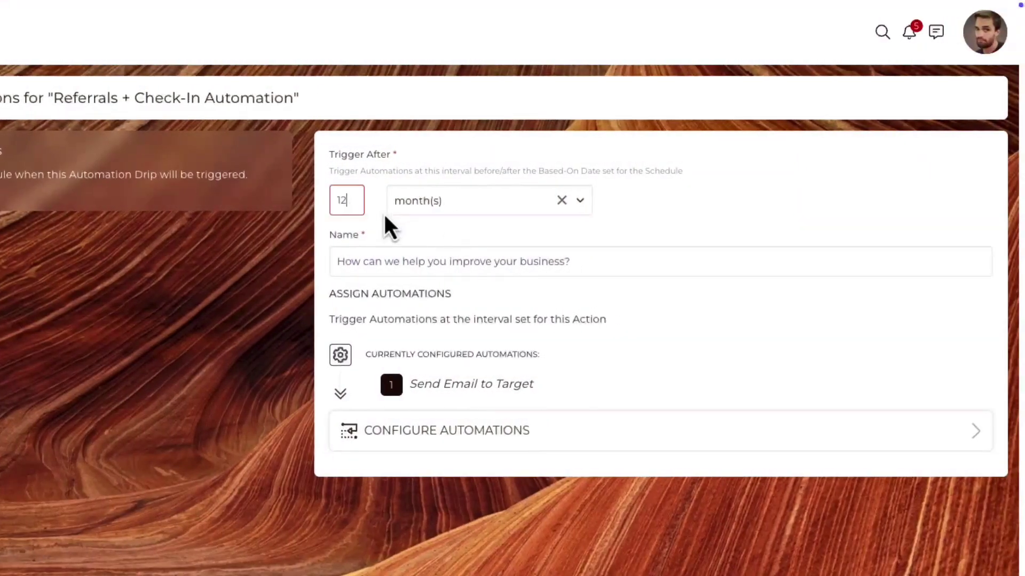
pyautogui.click(391, 430)
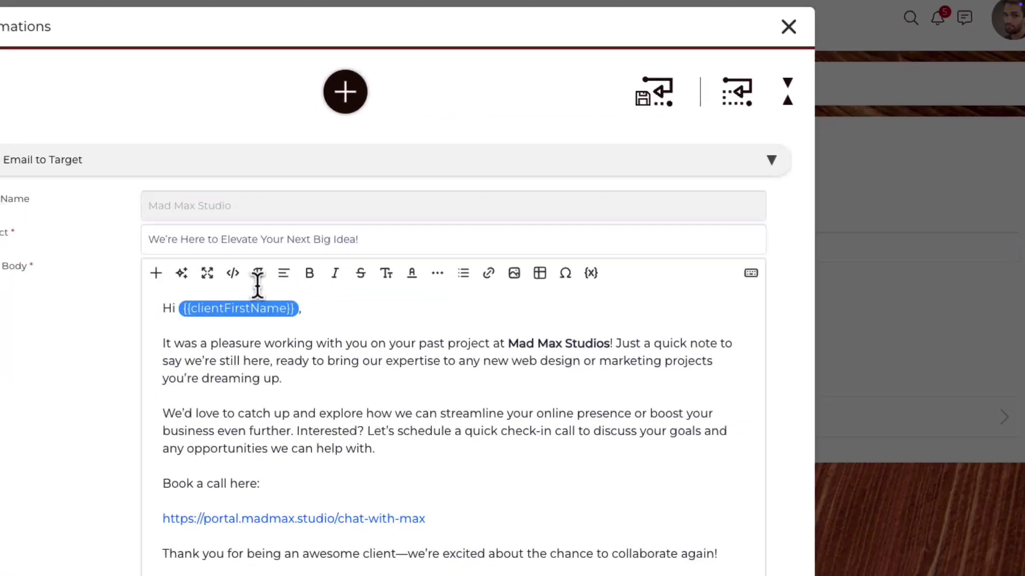